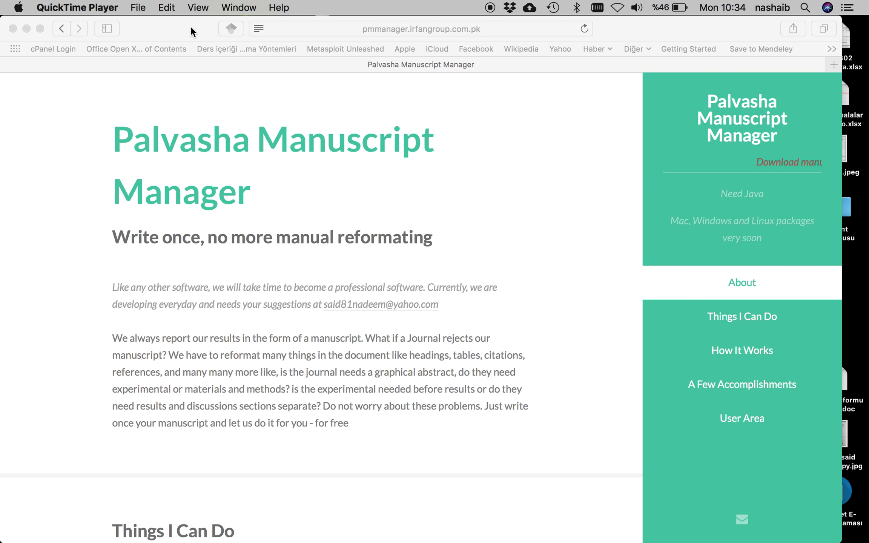
# - Bring the Safari window showing the Palvasha Manuscript Manager site to the front
pyautogui.click(452, 69)
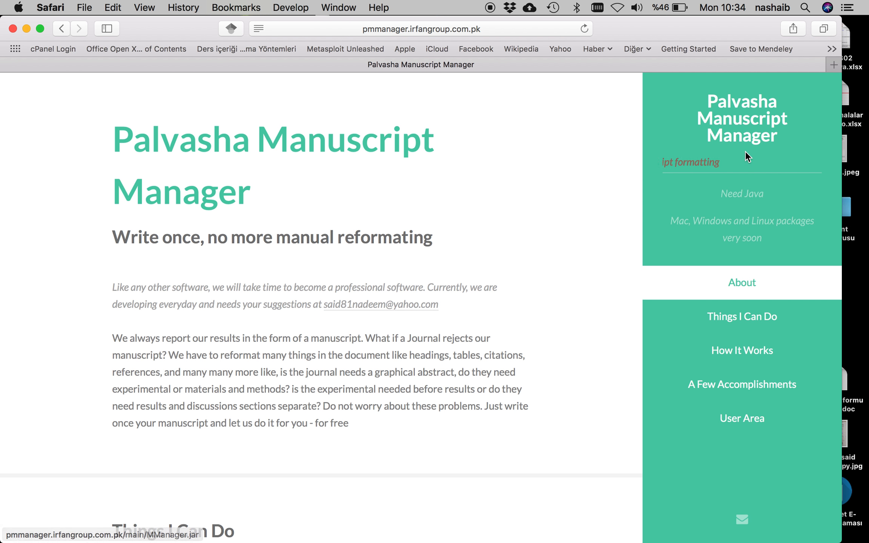
# - Download MManager.jar (151 KB), try to open it, and dismiss the unidentified-developer warning
pyautogui.click(713, 160)
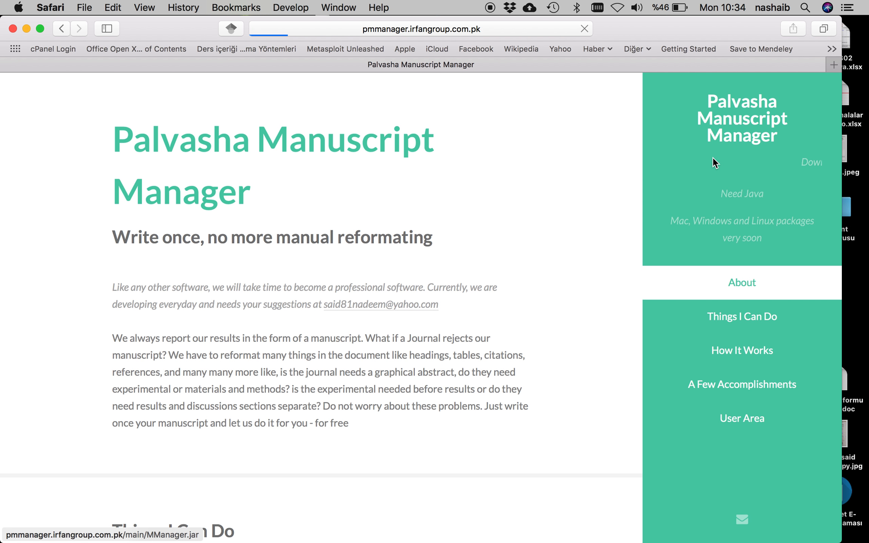
pyautogui.click(763, 29)
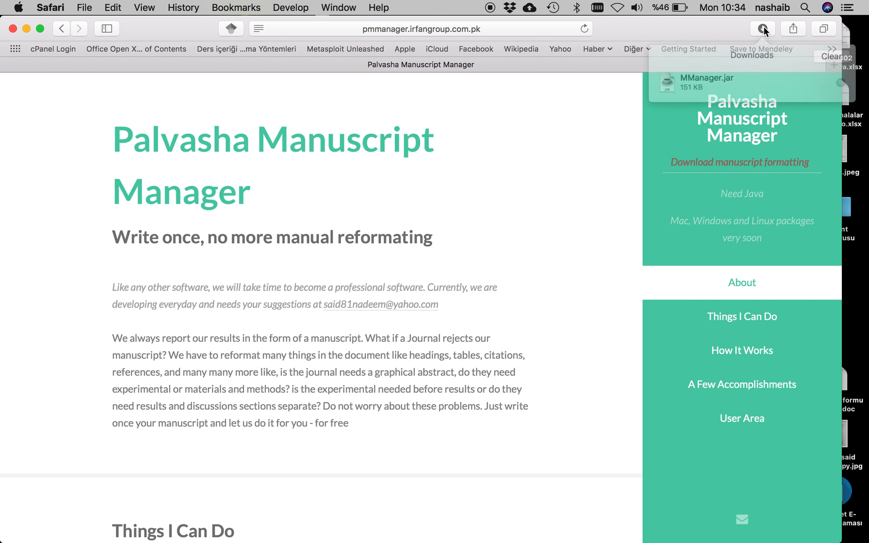
pyautogui.click(708, 82)
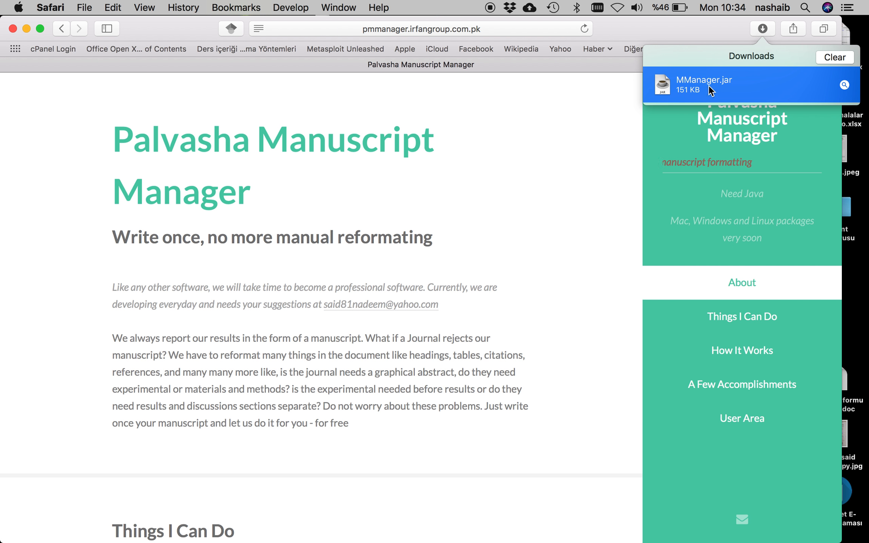
pyautogui.doubleClick(715, 89)
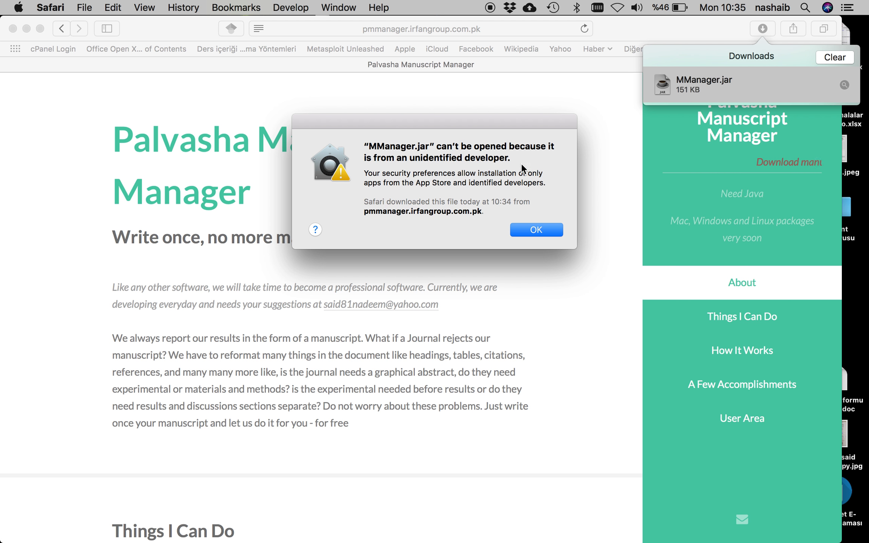
pyautogui.click(539, 229)
pyautogui.click(703, 100)
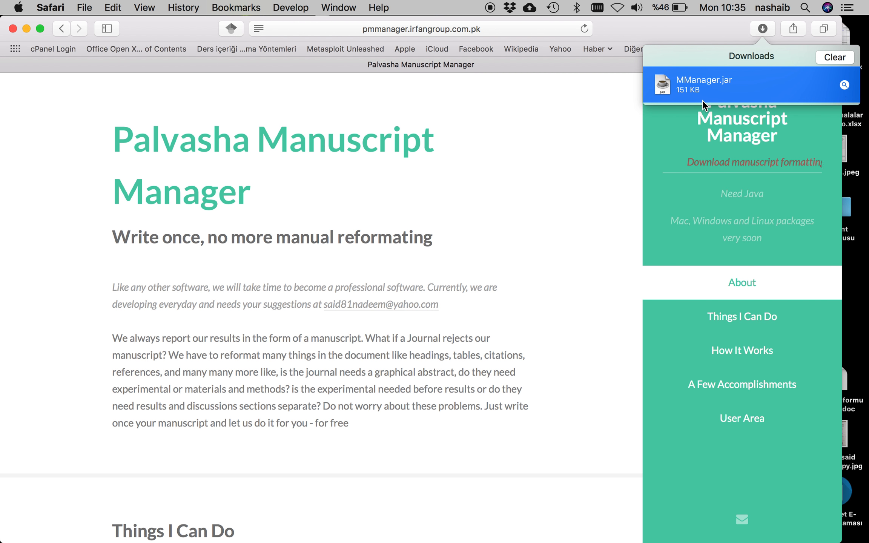
# - Show MManager.jar in Downloads and open it anyway, confirming the unidentified-developer prompt
pyautogui.click(845, 85)
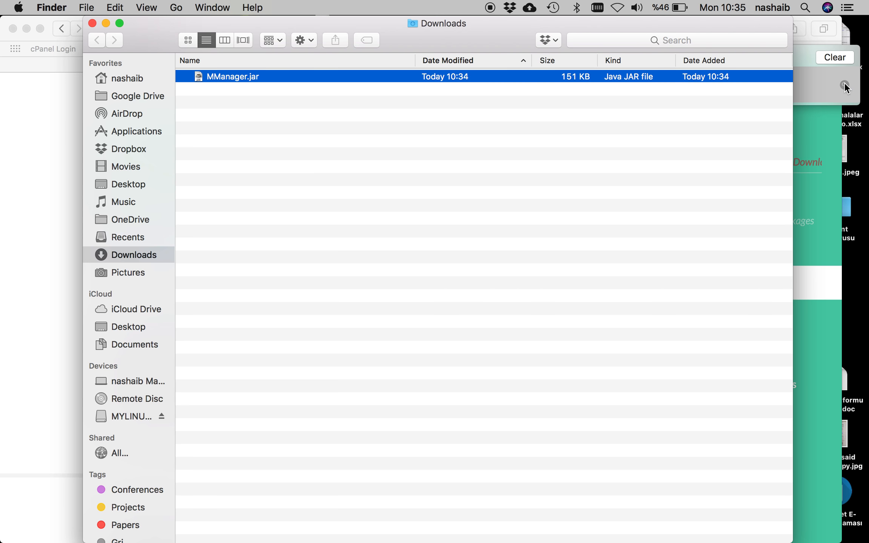
pyautogui.rightClick(228, 77)
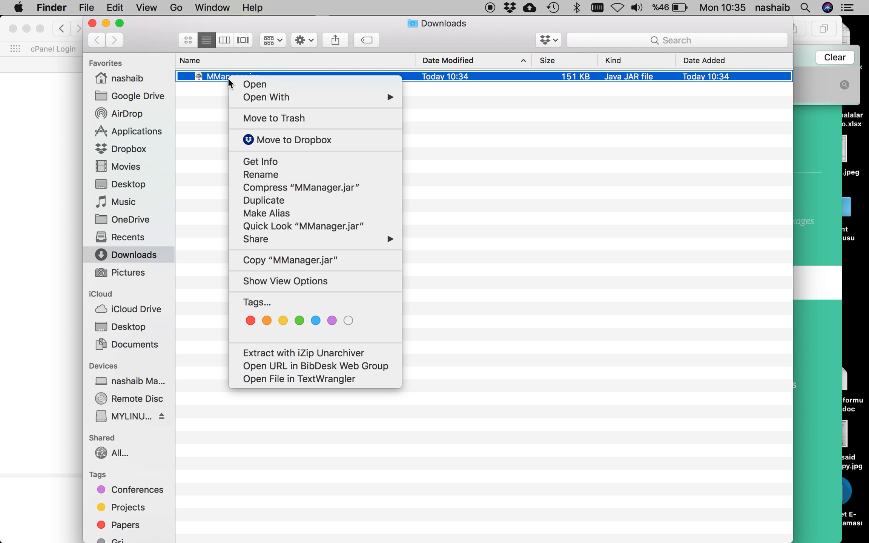
pyautogui.click(267, 83)
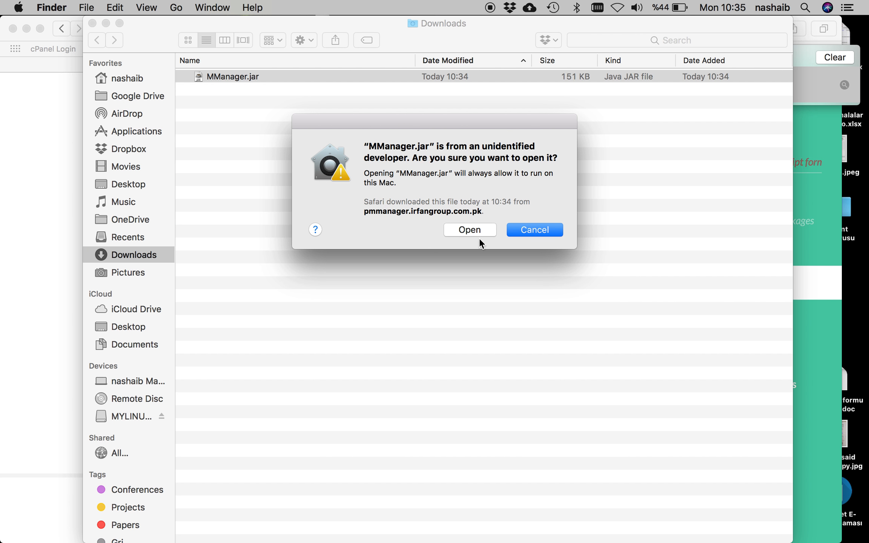
pyautogui.click(469, 229)
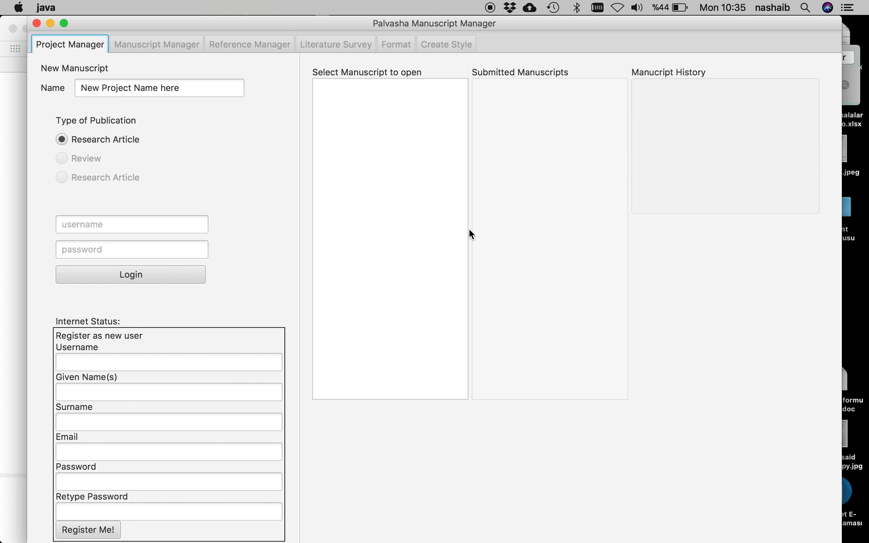
# - Maximize the window and enter the new user's username, given name, surname and e-mail
pyautogui.doubleClick(309, 21)
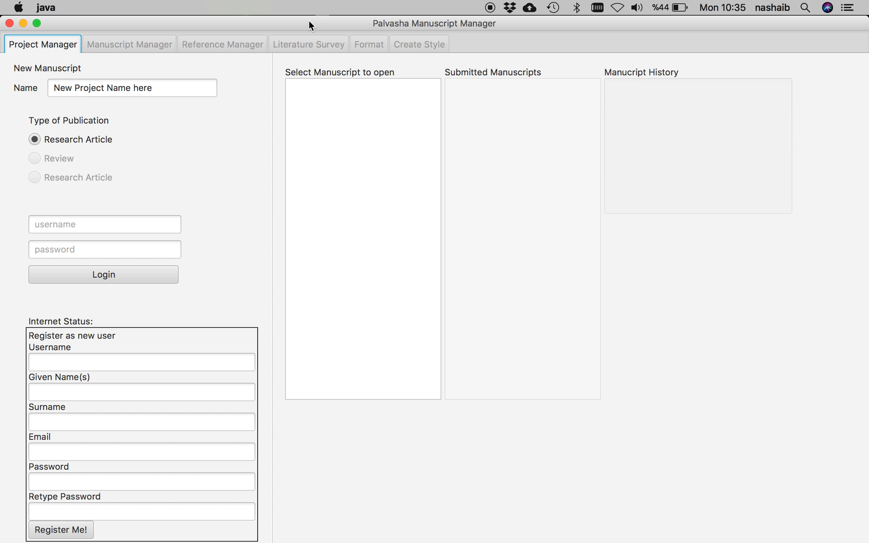
pyautogui.click(130, 365)
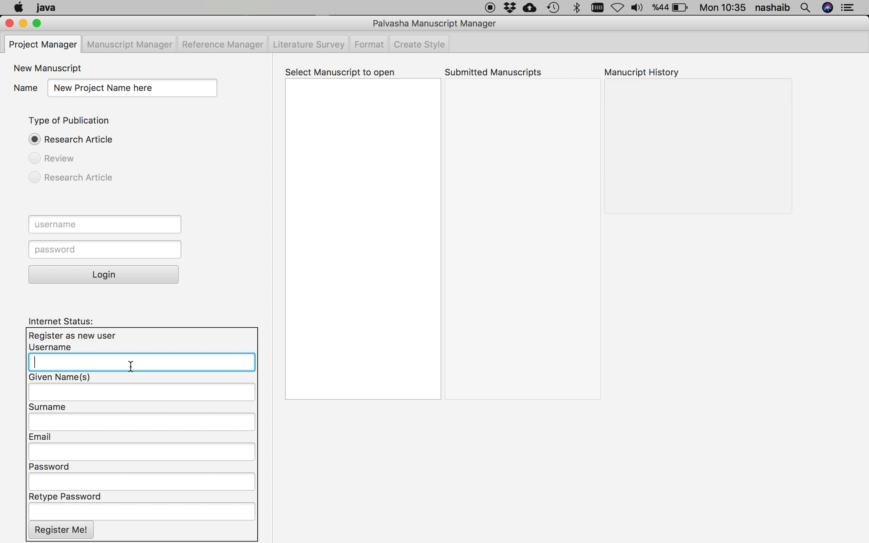
pyautogui.write('chemistry')
pyautogui.click(112, 393)
pyautogui.write('chemist')
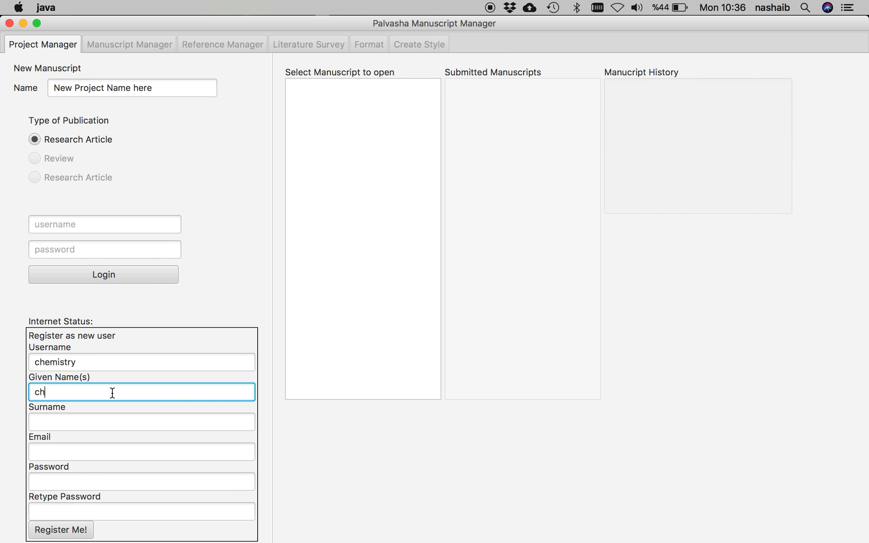
pyautogui.press('Tab')
pyautogui.write('organic')
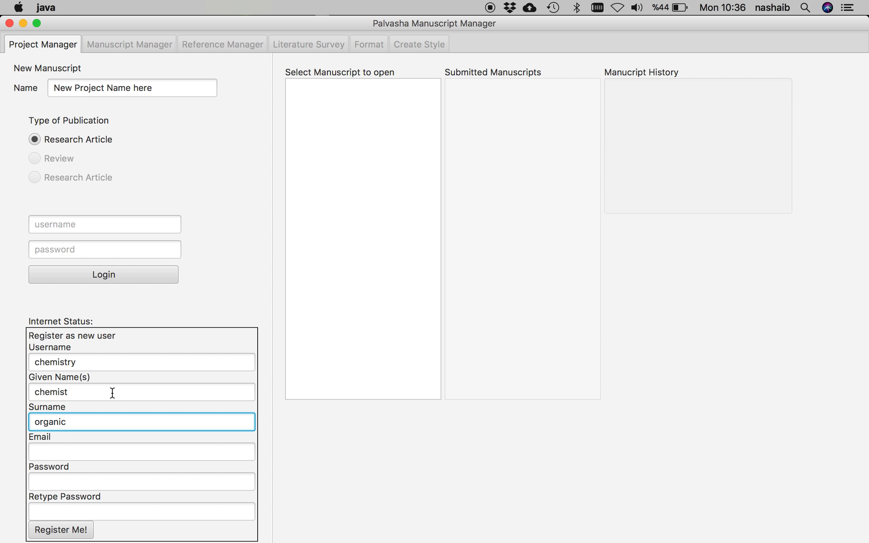
pyautogui.press('Tab')
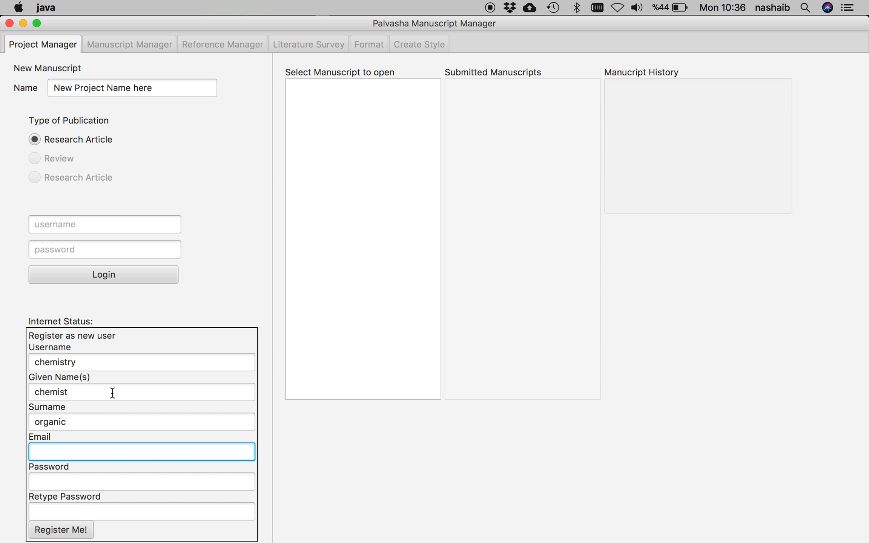
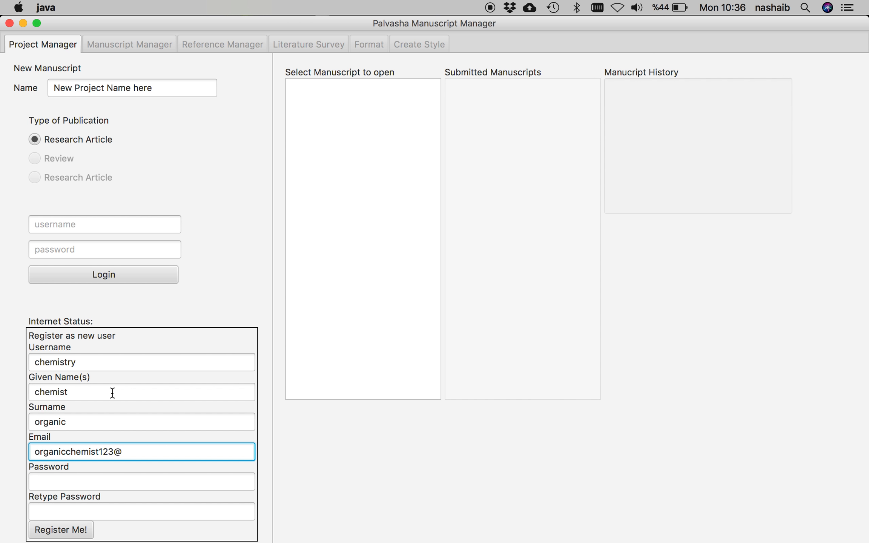
# - Enter and confirm the account password, register, and dismiss the success alert
pyautogui.click(118, 476)
pyautogui.write('123456')
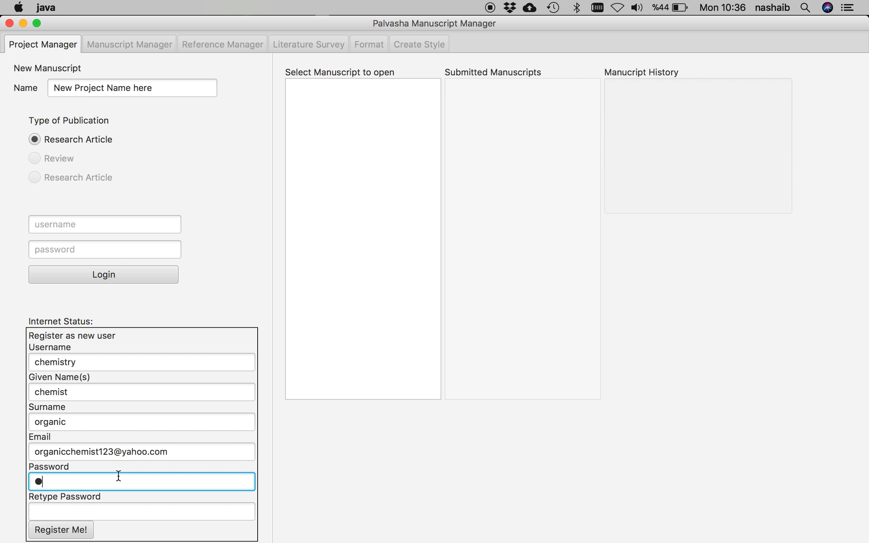
pyautogui.press('Tab')
pyautogui.write('123456')
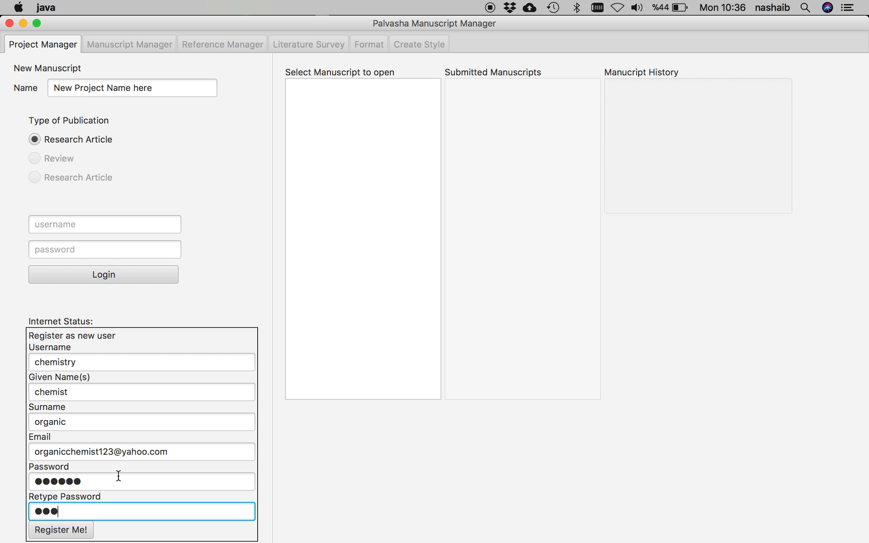
pyautogui.click(63, 534)
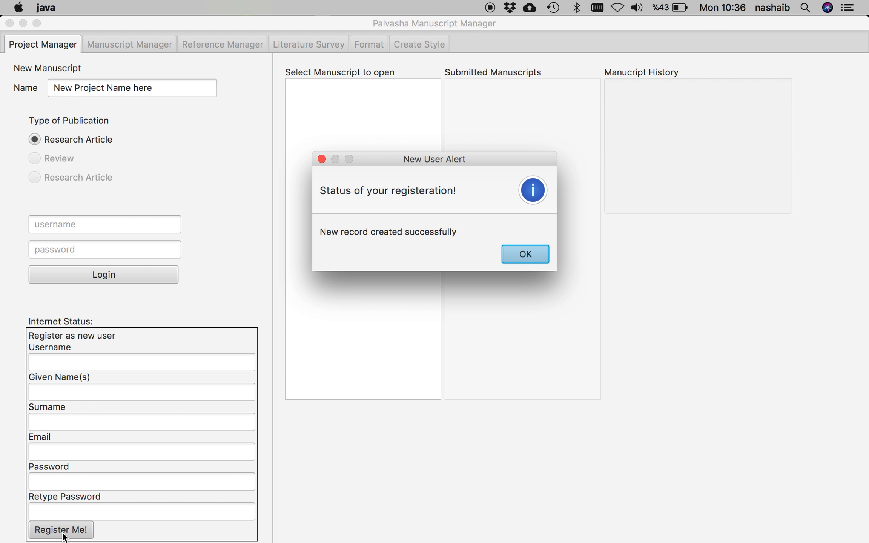
pyautogui.click(532, 253)
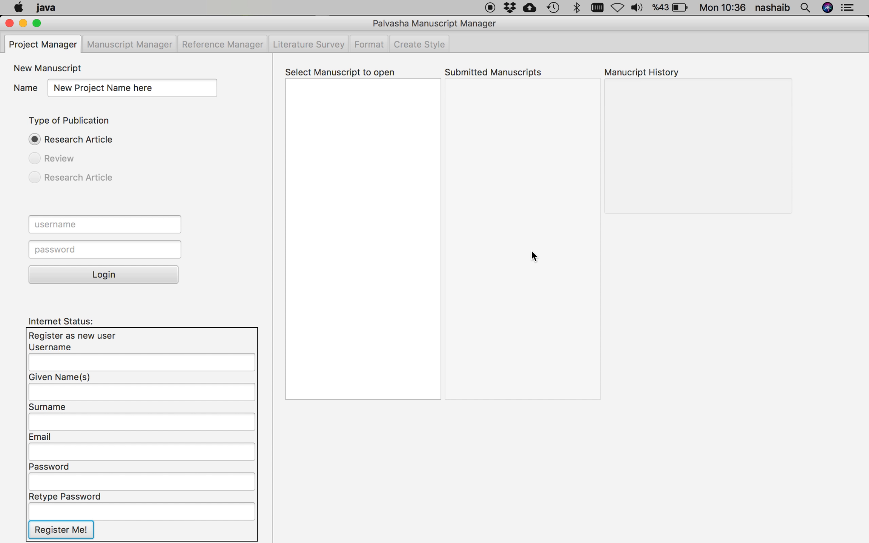
# - Attempt login with a misspelled username and the password, dismissing the resulting error
pyautogui.click(126, 224)
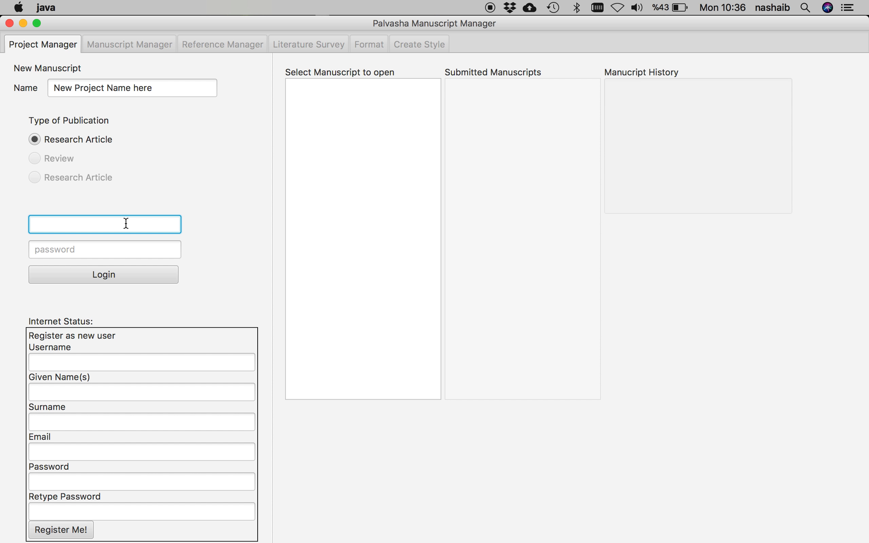
pyautogui.write('chmistry')
pyautogui.press('Tab')
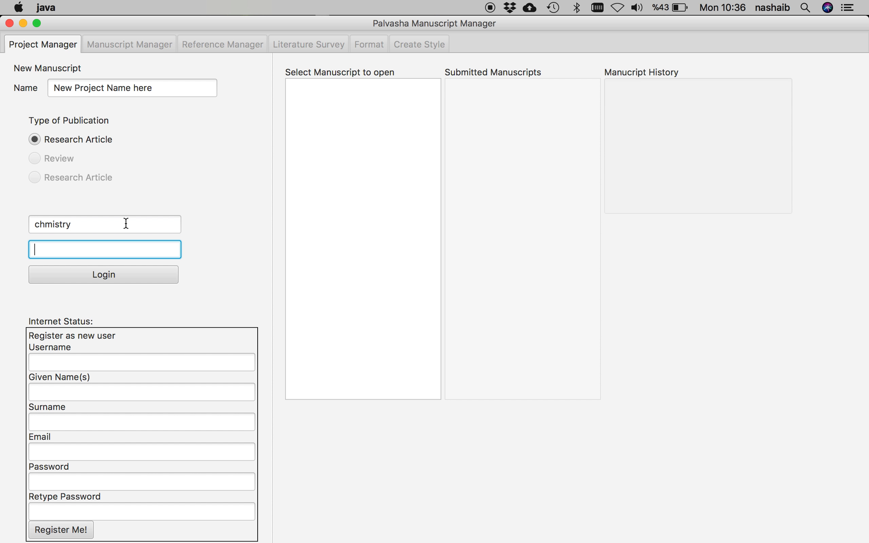
pyautogui.write('123456')
pyautogui.click(106, 277)
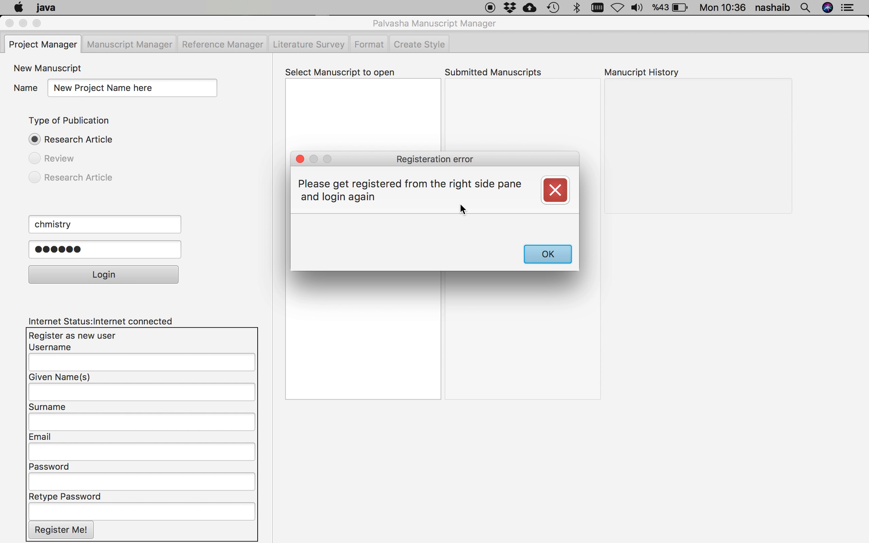
pyautogui.click(537, 254)
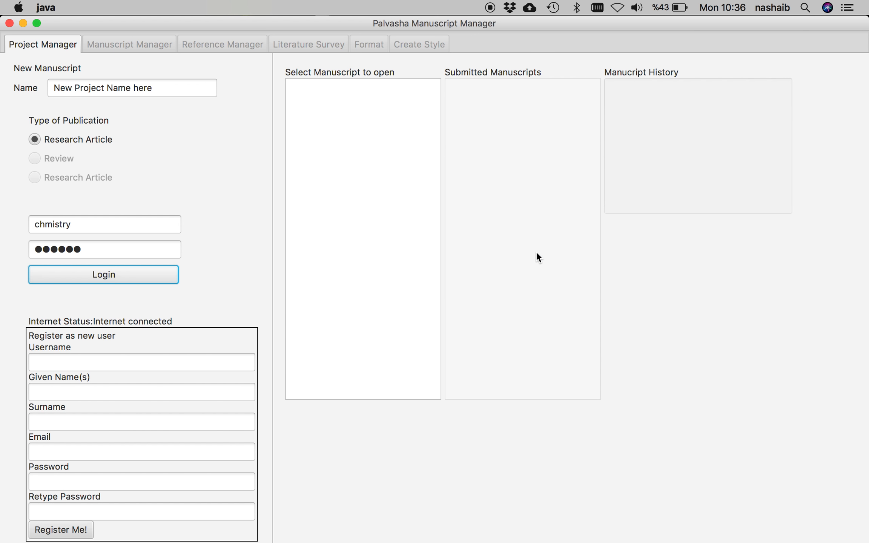
# - Correct the username typo and log in successfully
pyautogui.click(45, 225)
pyautogui.write('e')
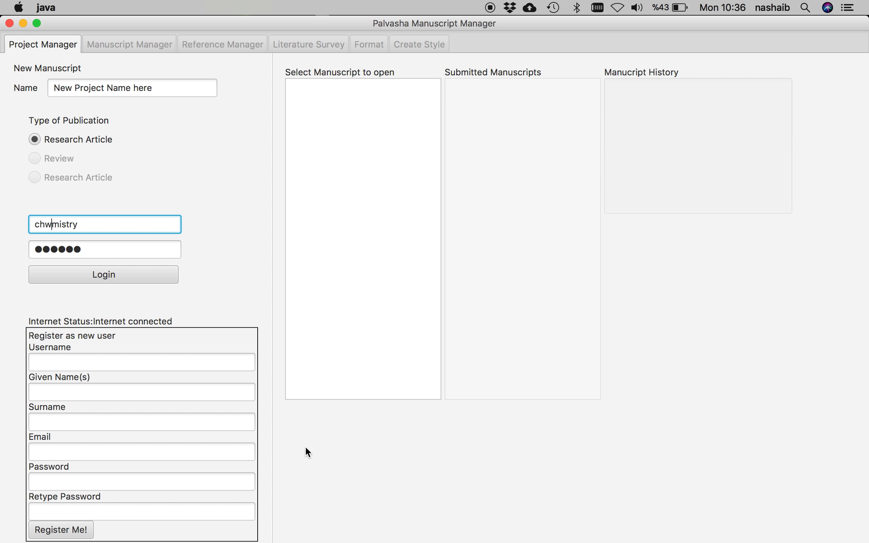
pyautogui.click(118, 270)
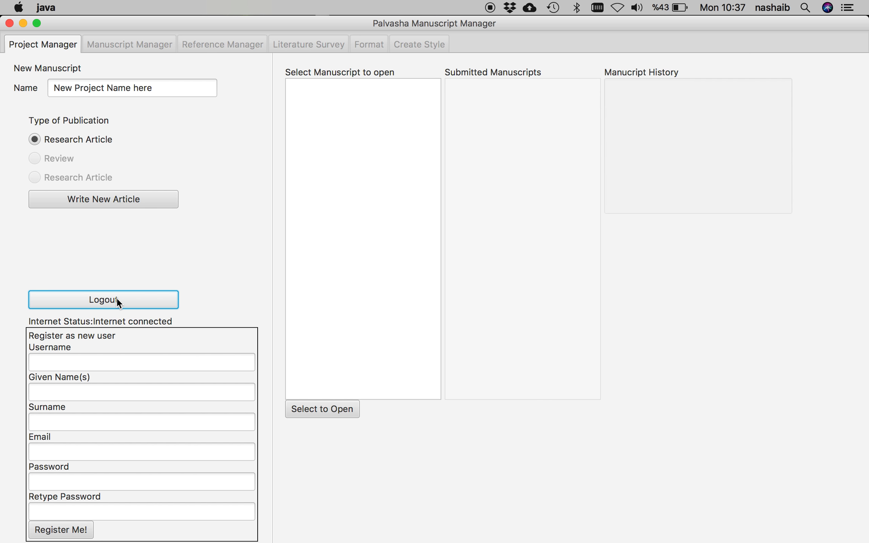
pyautogui.click(96, 321)
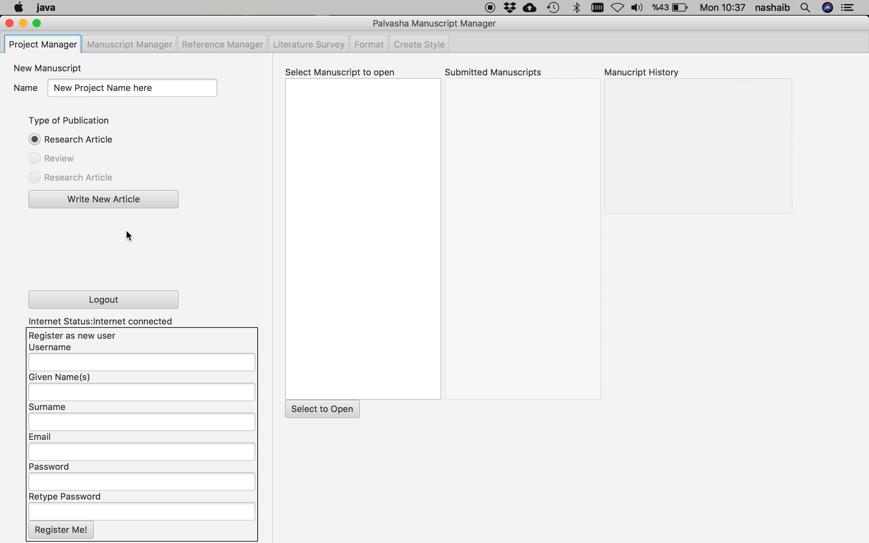
# - Replace the project name with organic_chem_nanaoparticles and create the new article
pyautogui.moveTo(165, 88); pyautogui.dragTo(5, 86)
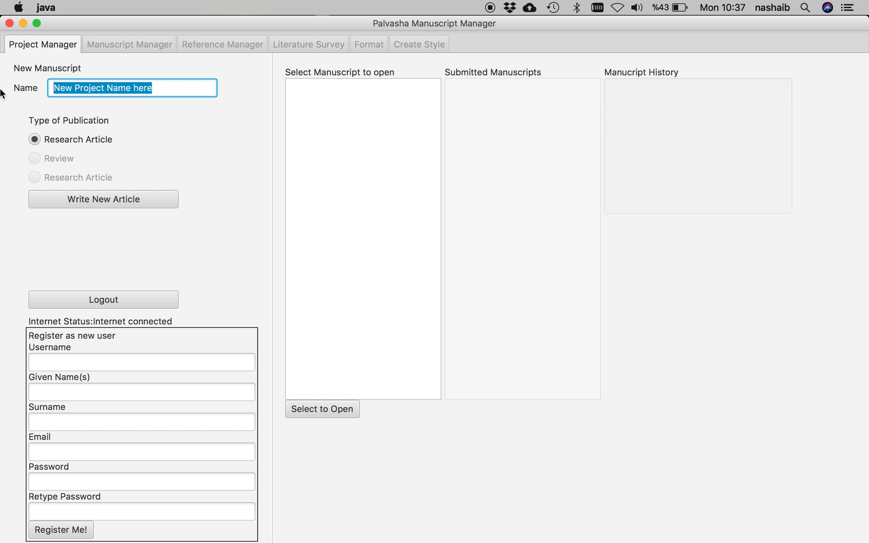
pyautogui.write('organic_chem')
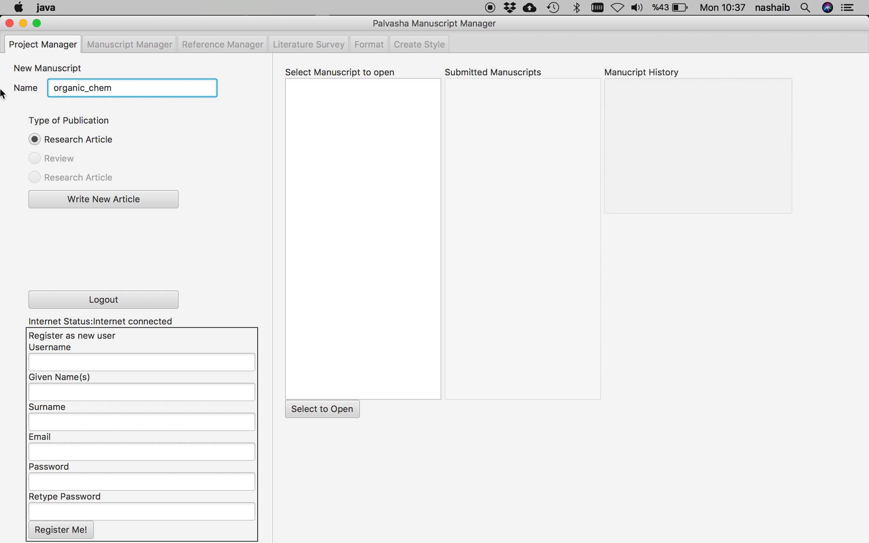
pyautogui.write('_nanaoparticles')
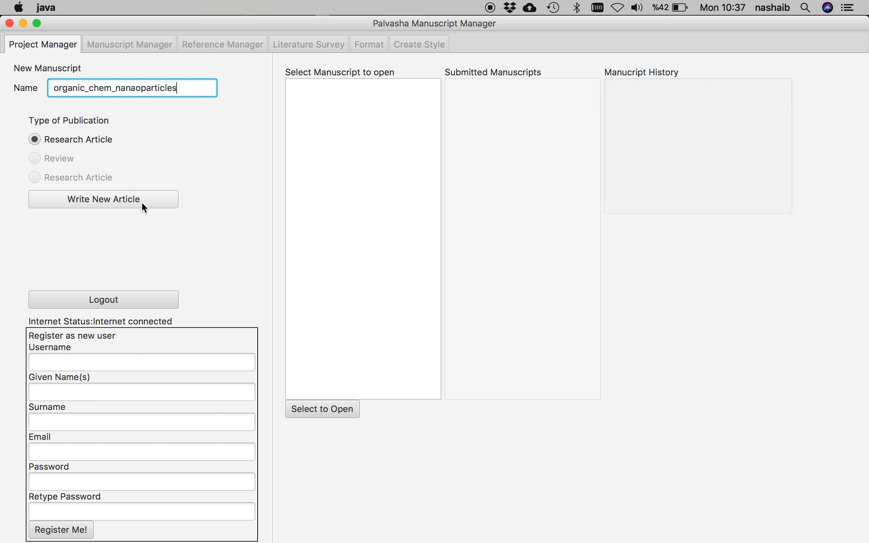
pyautogui.click(123, 196)
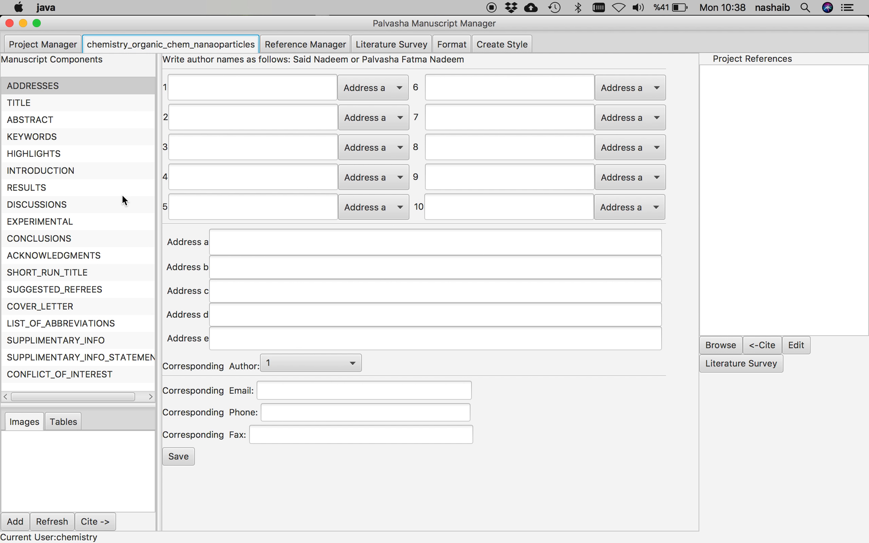
# - Enter the first and second authors' names in author slots 1 and 2
pyautogui.click(59, 86)
pyautogui.click(294, 85)
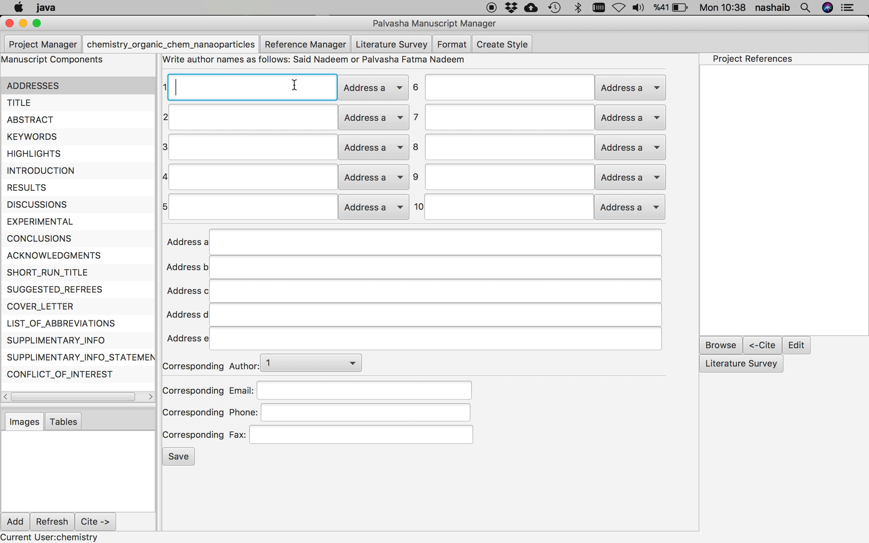
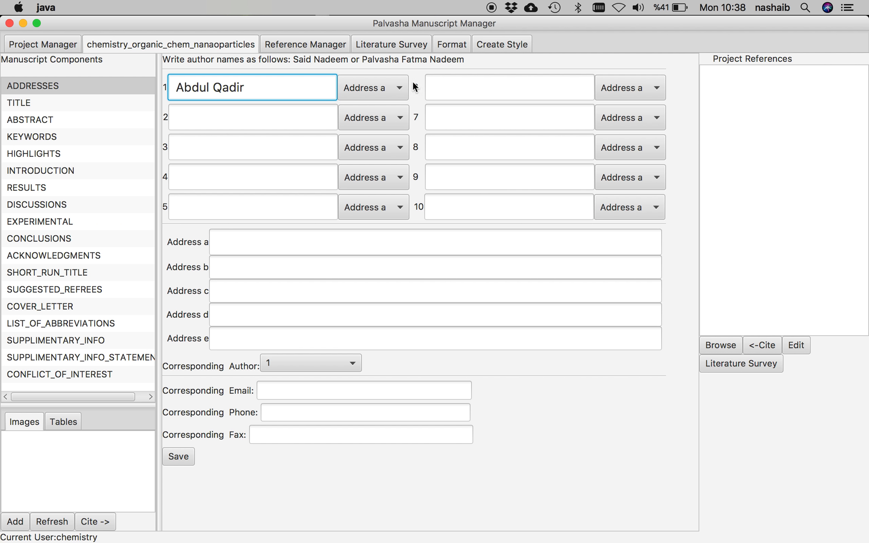
pyautogui.click(307, 115)
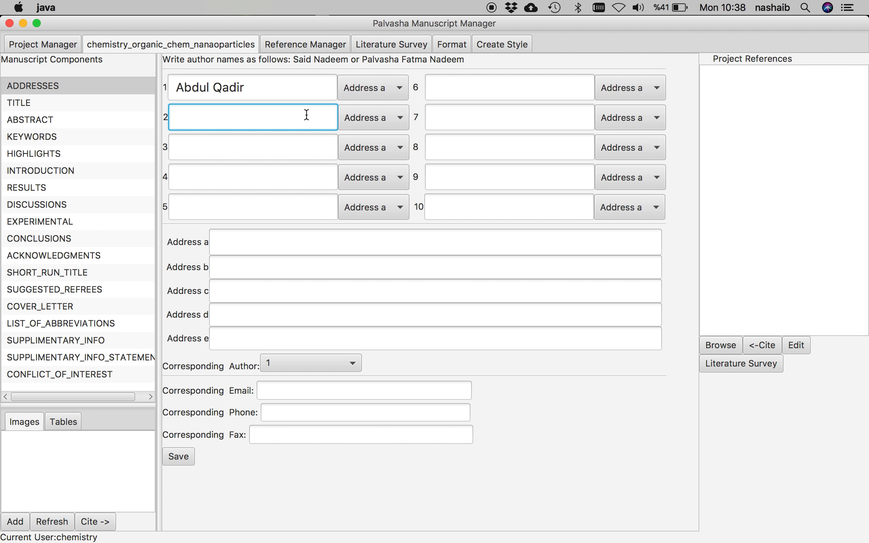
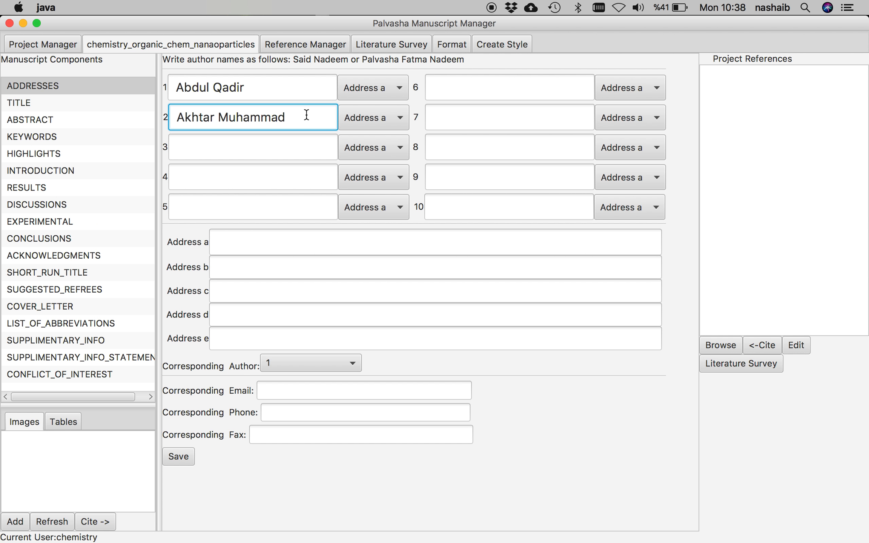
# - Replace the first author's name and link the second author to Address b
pyautogui.click(268, 91)
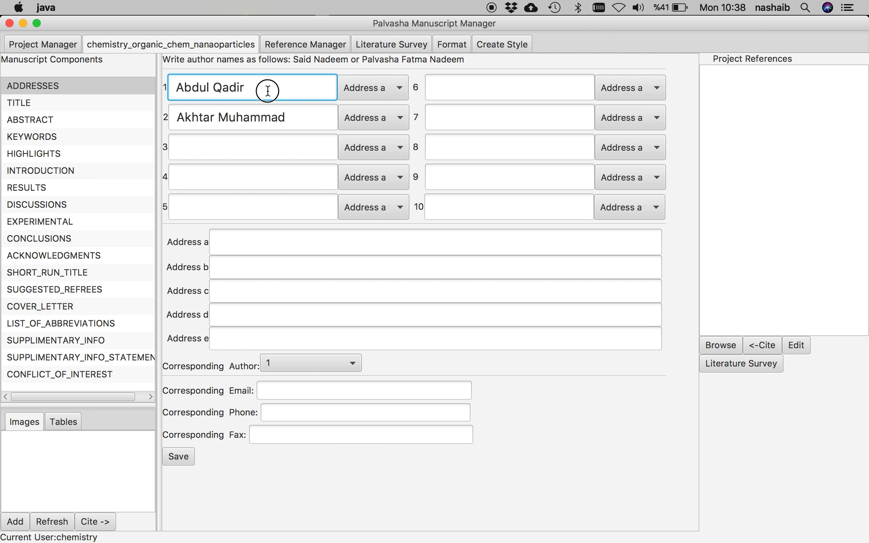
pyautogui.click(273, 117)
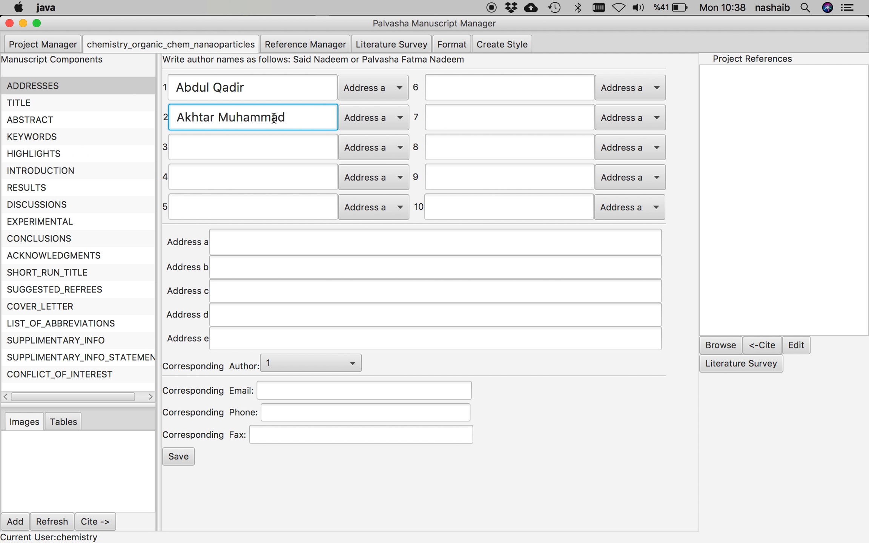
pyautogui.tripleClick(210, 88)
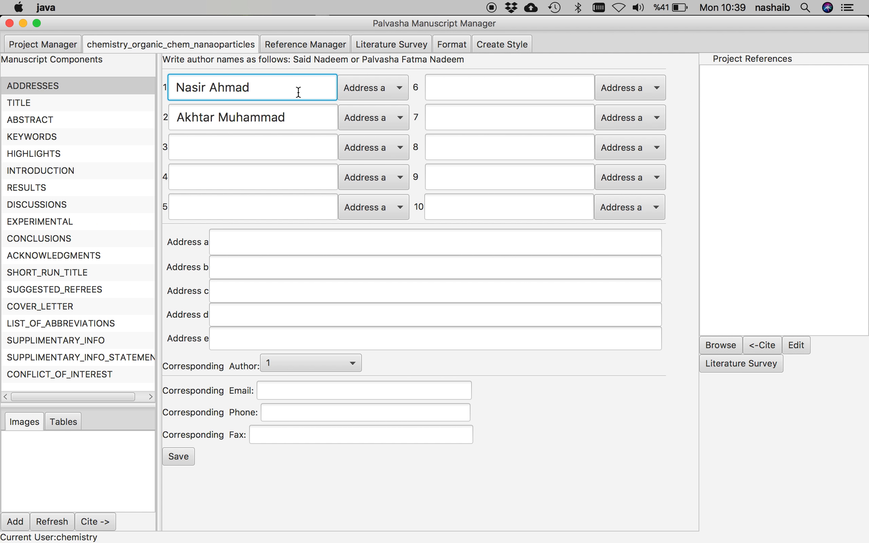
pyautogui.click(297, 116)
pyautogui.click(382, 116)
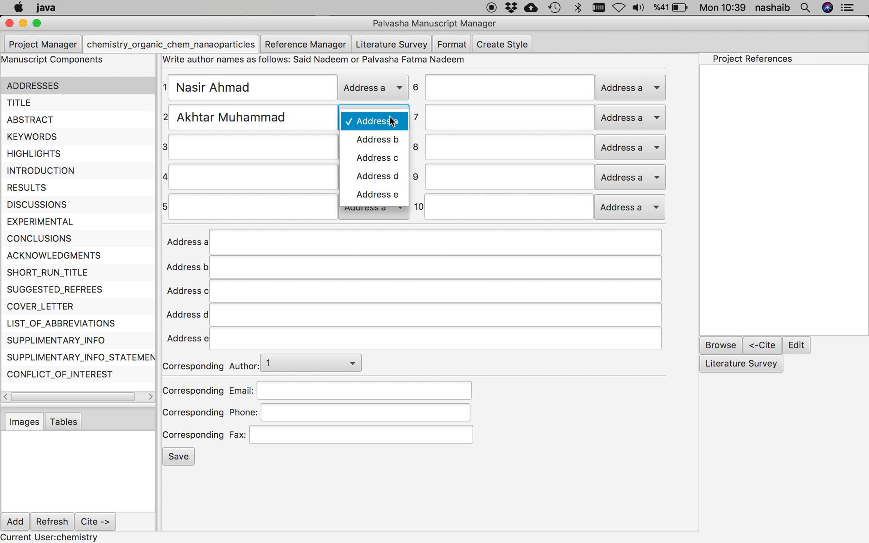
pyautogui.click(395, 142)
pyautogui.click(292, 246)
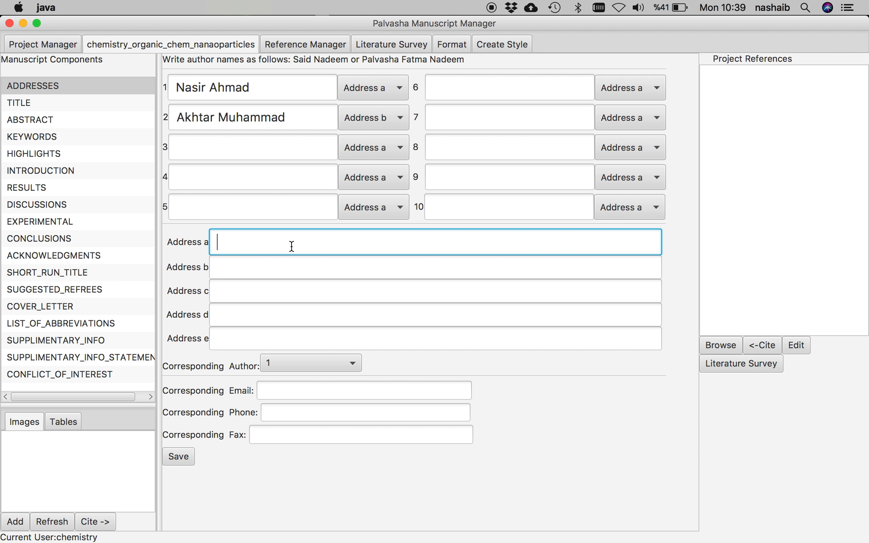
# - Type the first author's institutional address in Pakistan into Address a
pyautogui.write('Address 1, ')
pyautogui.write('Department')
pyautogui.write(' of Bla')
pyautogui.write('h Blah')
pyautogui.write('b')
pyautogui.press('BackSpace')
pyautogui.write(',')
pyautogui.press('BackSpace')
pyautogui.write(',')
pyautogui.press('BackSpace')
pyautogui.press('BackSpace')
pyautogui.write(', Islamina C')
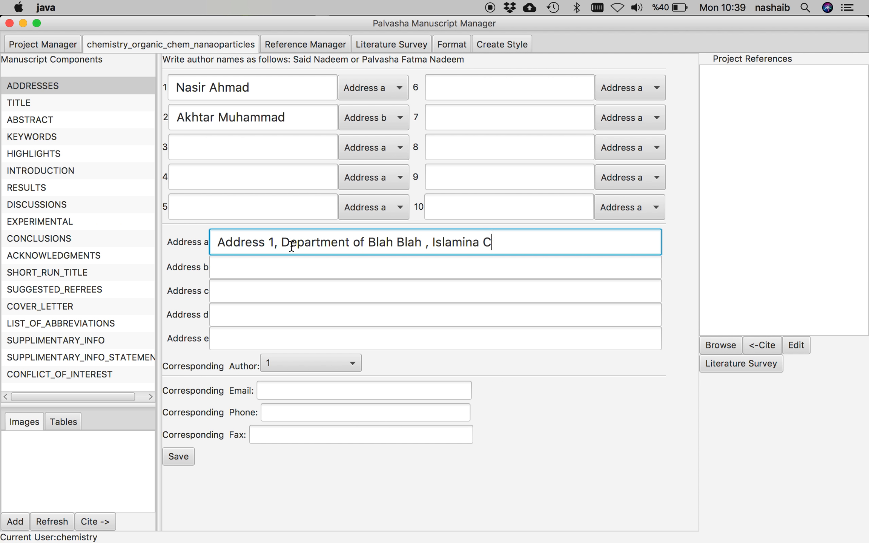
pyautogui.press('BackSpace')
pyautogui.press('BackSpace')
pyautogui.press('BackSpace')
pyautogui.press('BackSpace')
pyautogui.write('a')
pyautogui.write(' Collage University, Pee')
pyautogui.press('BackSpace')
pyautogui.write('sgawa')
pyautogui.press('BackSpace')
pyautogui.press('BackSpace')
pyautogui.press('BackSpace')
pyautogui.press('BackSpace')
pyautogui.write('hawar,')
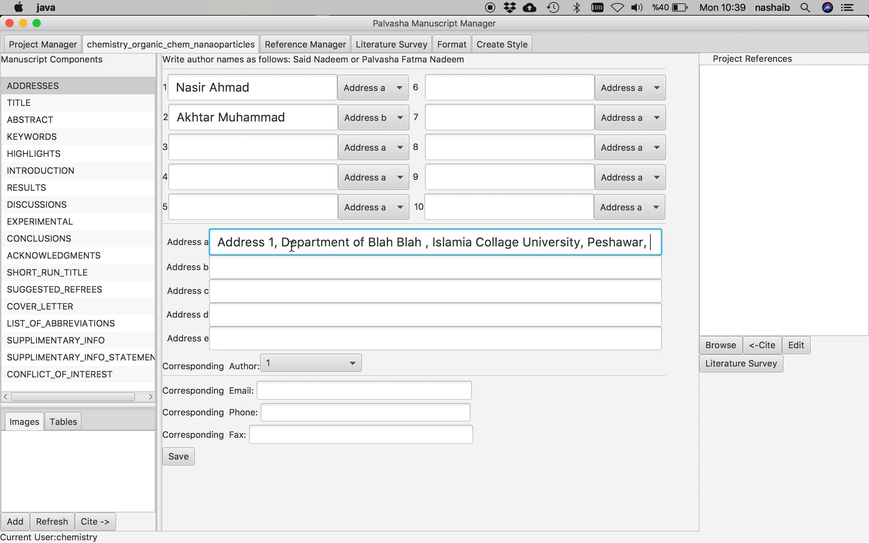
pyautogui.press('BackSpace')
pyautogui.press('BackSpace')
pyautogui.write('-25000')
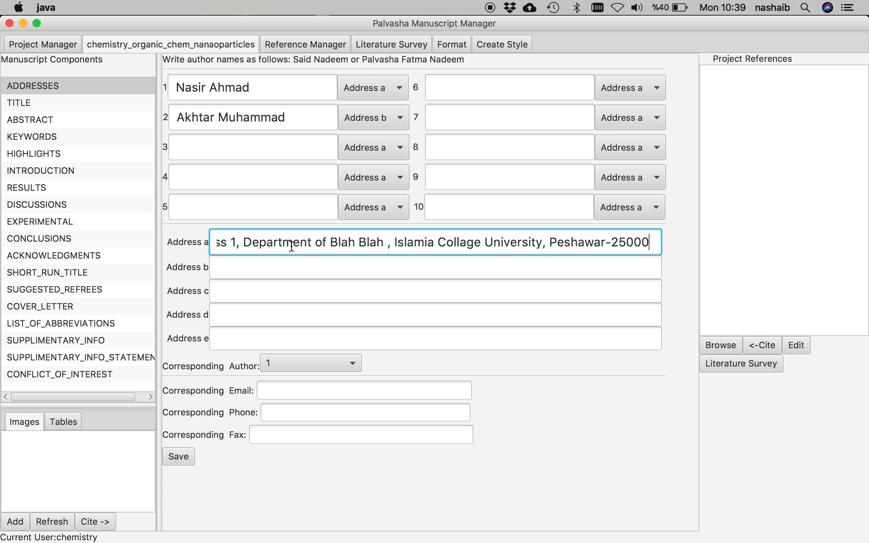
pyautogui.write('Pakistan')
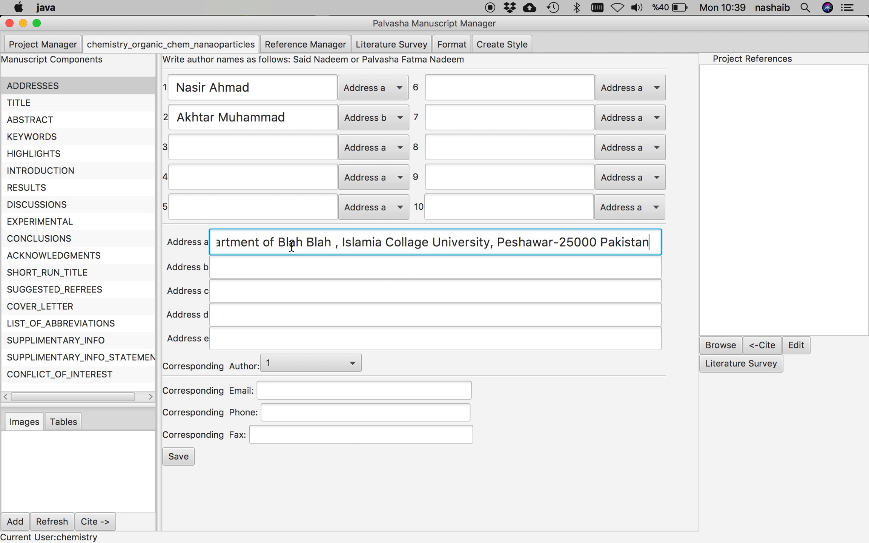
# - Type the second author's university address in Turkey into Address b
pyautogui.click(237, 272)
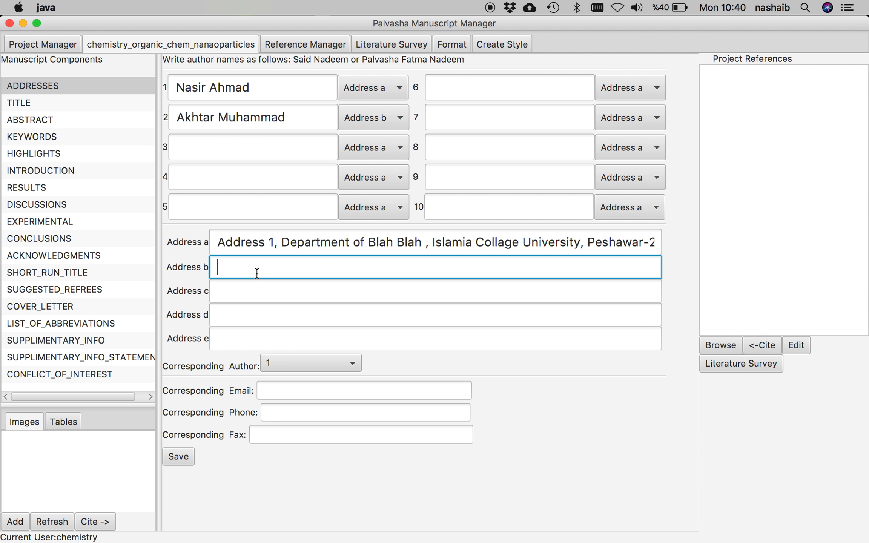
pyautogui.write('Depart')
pyautogui.write('me')
pyautogui.press('BackSpace')
pyautogui.write('ent of Chemistry, Faculty o')
pyautogui.press('BackSpace')
pyautogui.write('of Sciences, ')
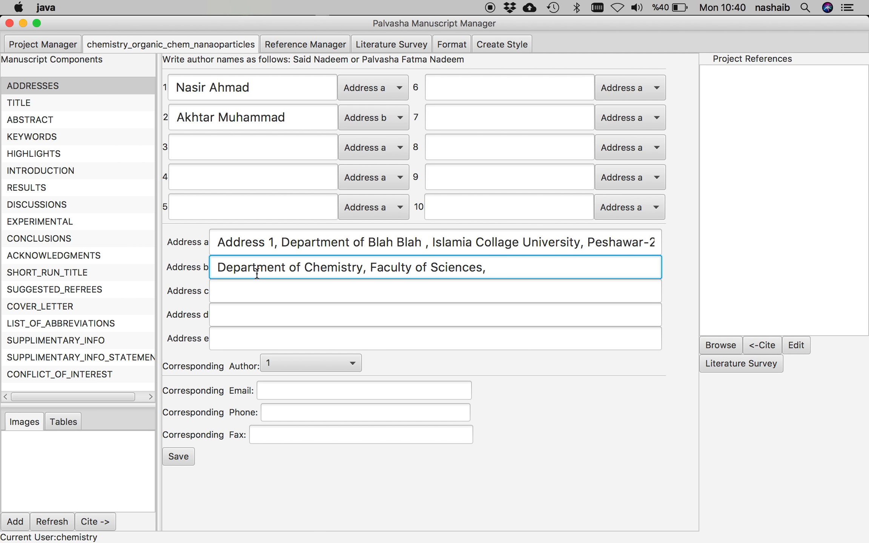
pyautogui.write('Muğla Sıtkı Koç')
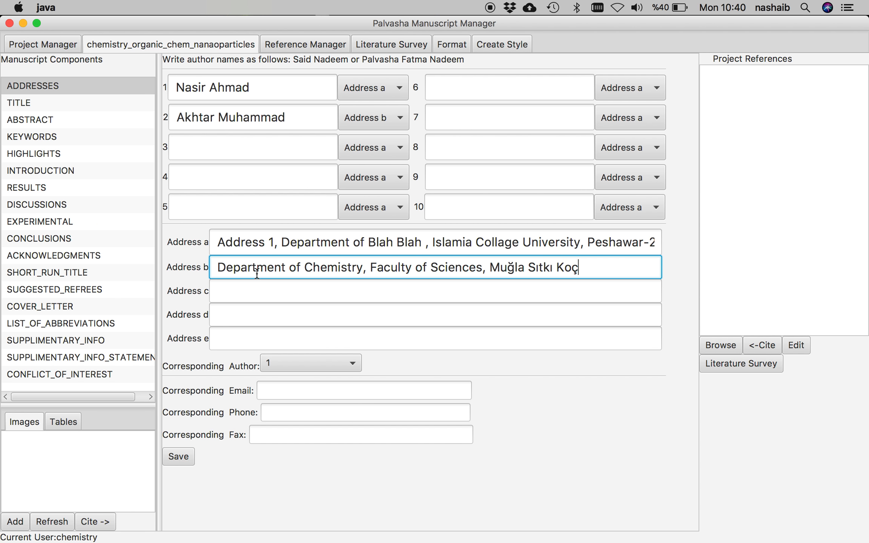
pyautogui.write('man University')
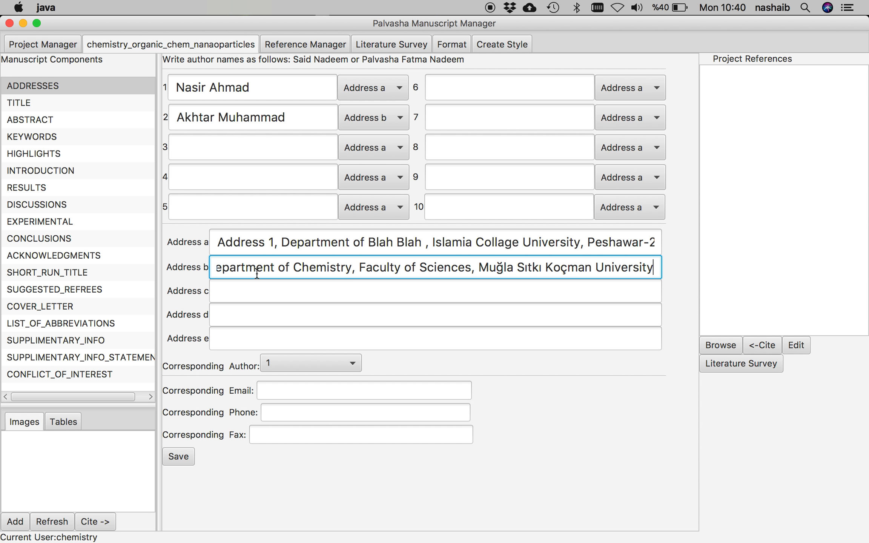
pyautogui.write(', Mugla')
pyautogui.press('BackSpace')
pyautogui.press('BackSpace')
pyautogui.press('BackSpace')
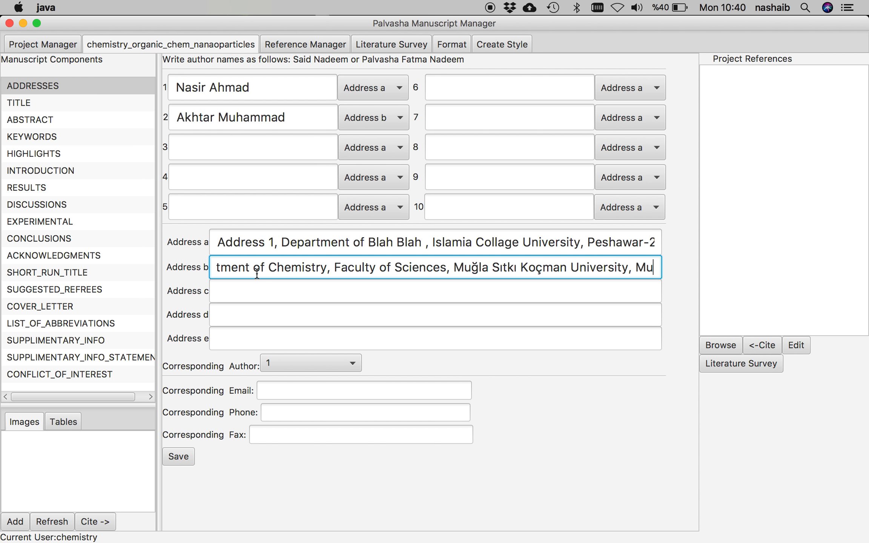
pyautogui.write('ğla')
pyautogui.press('BackSpace')
pyautogui.write('-')
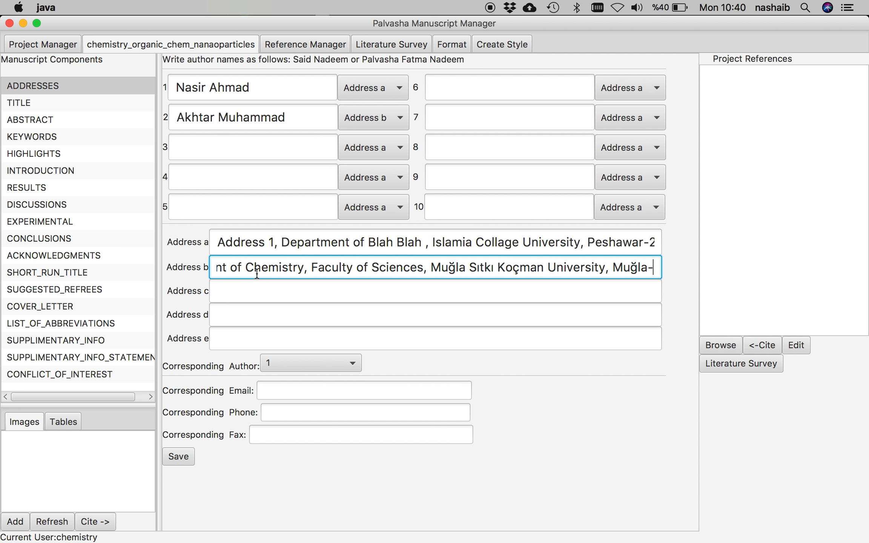
pyautogui.write('48000 Turkey')
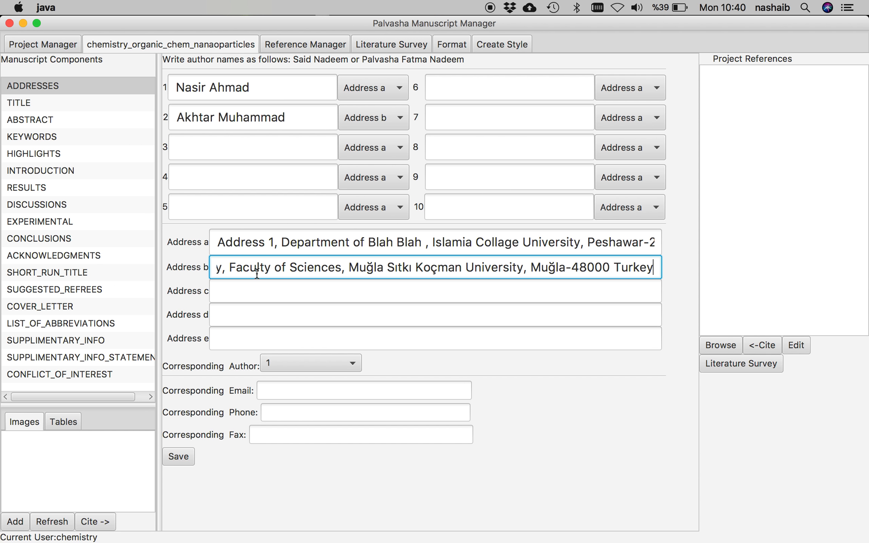
pyautogui.click(281, 298)
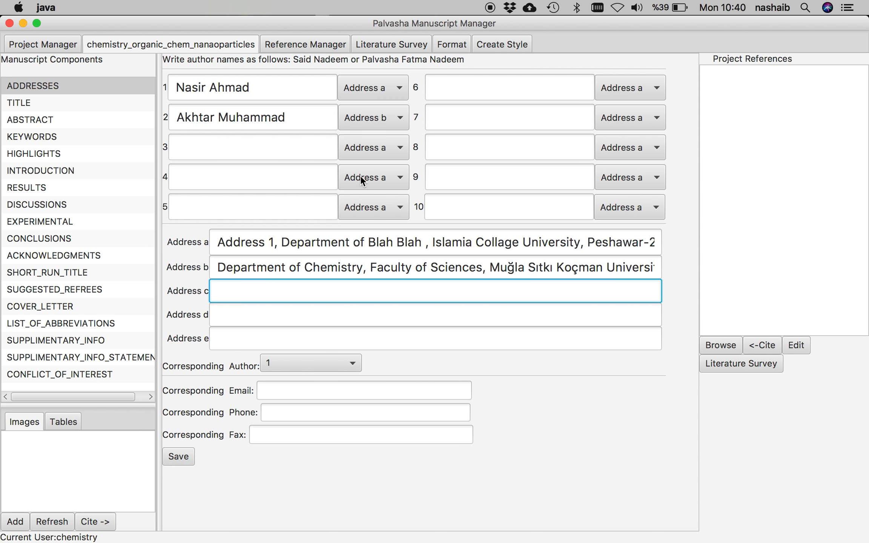
pyautogui.click(274, 127)
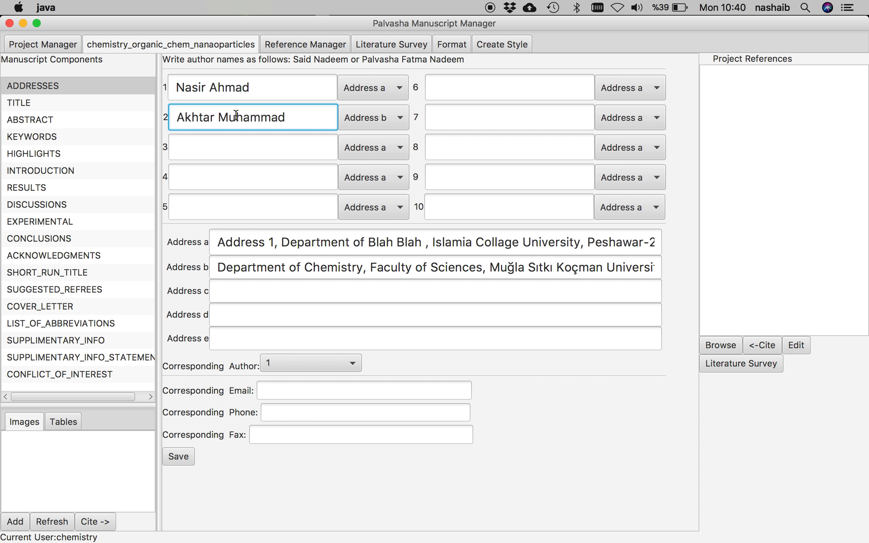
pyautogui.click(203, 115)
# - Make author 2 the corresponding author and enter their e-mail address
pyautogui.click(353, 365)
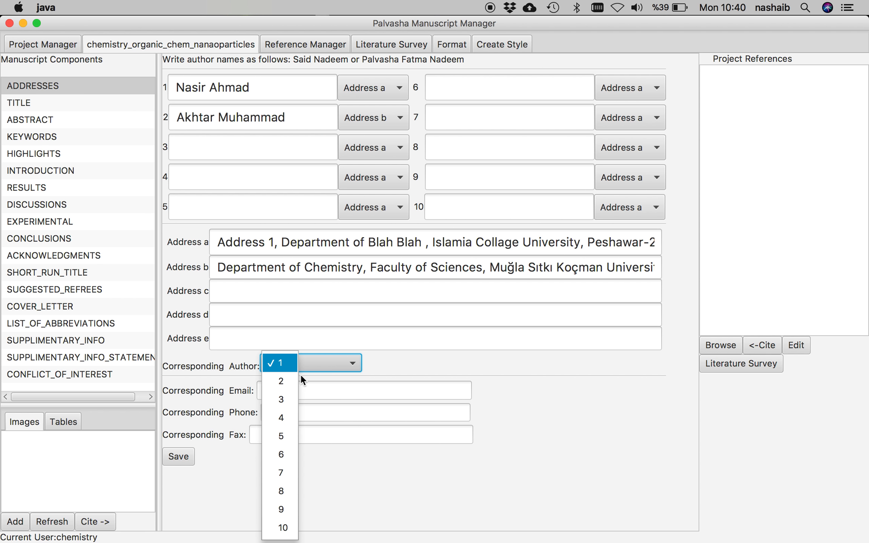
pyautogui.click(281, 380)
pyautogui.click(320, 405)
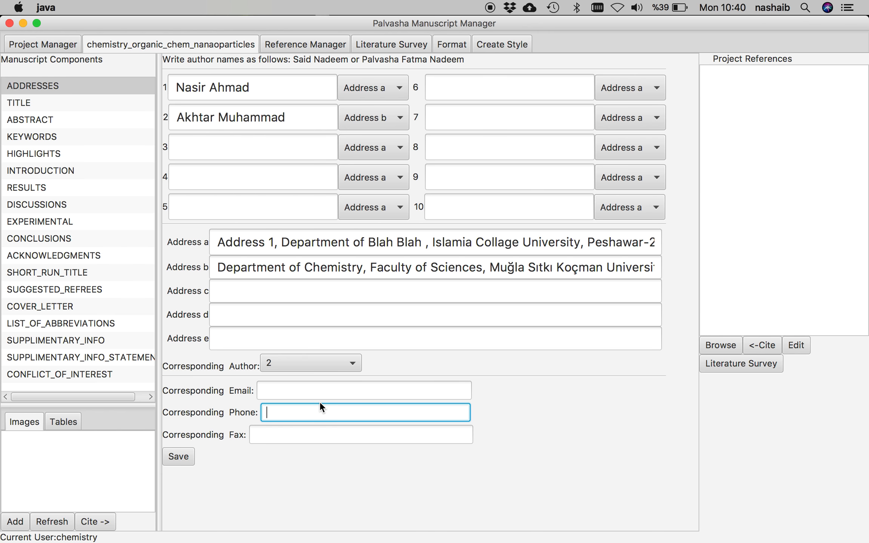
pyautogui.click(334, 389)
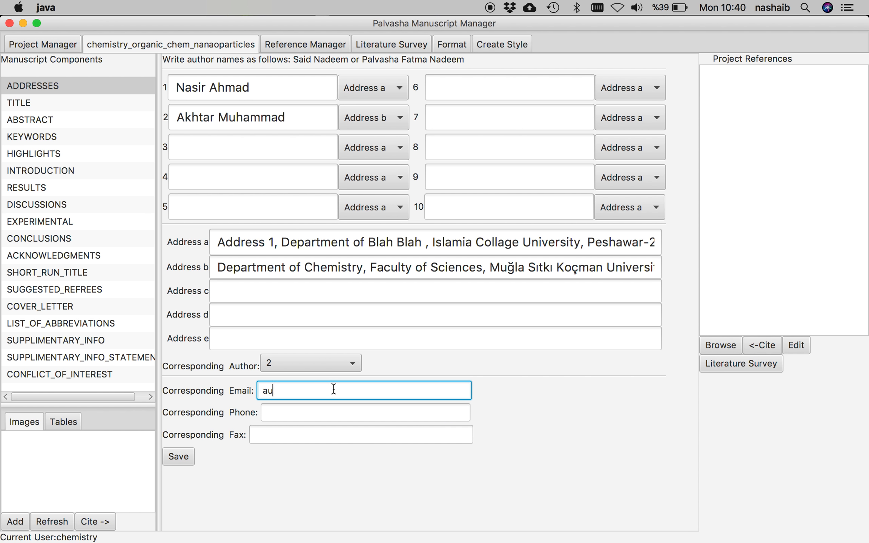
# - Enter the corresponding author's phone and fax numbers and save the author details
pyautogui.press('Tab')
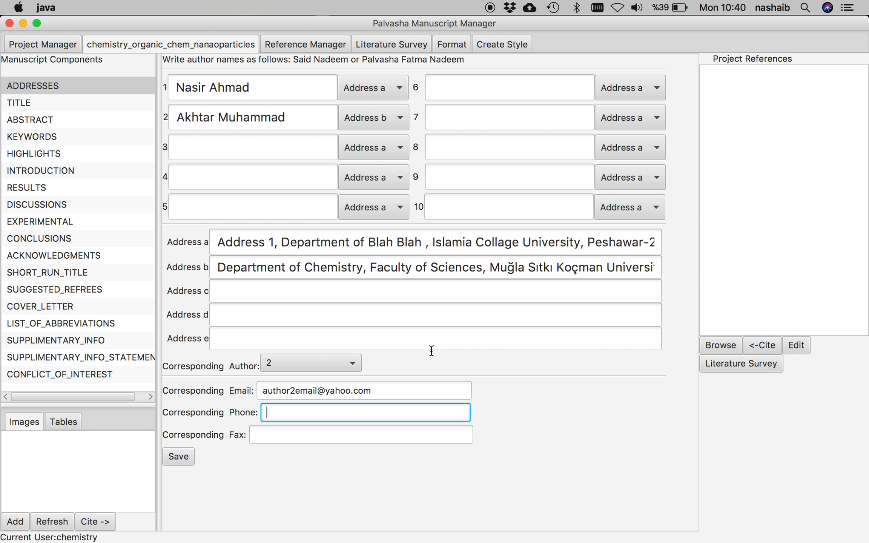
pyautogui.press('Tab')
pyautogui.write('+92-')
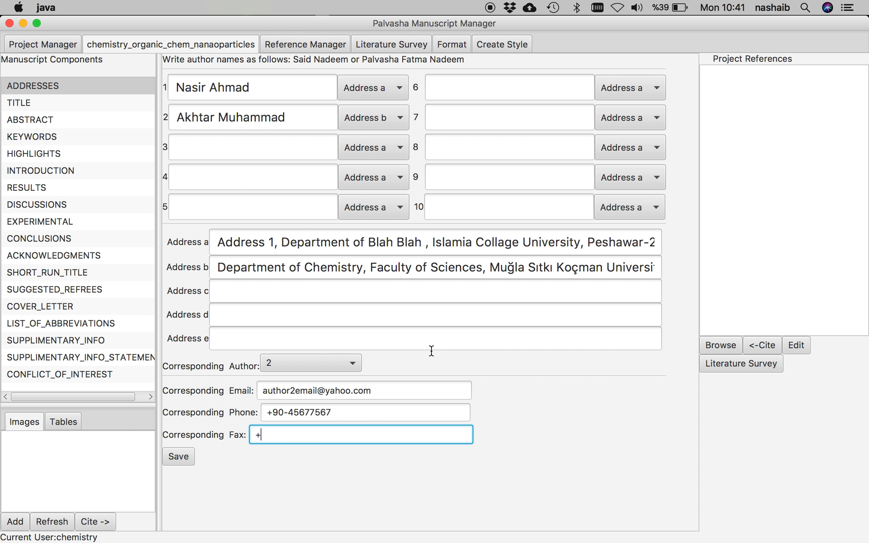
pyautogui.press('BackSpace')
pyautogui.press('BackSpace')
pyautogui.press('BackSpace')
pyautogui.write('90')
pyautogui.write('-klsdfkldj')
pyautogui.press('BackSpace')
pyautogui.press('BackSpace')
pyautogui.press('BackSpace')
pyautogui.press('BackSpace')
pyautogui.press('BackSpace')
pyautogui.press('BackSpace')
pyautogui.press('BackSpace')
pyautogui.press('BackSpace')
pyautogui.press('BackSpace')
pyautogui.press('BackSpace')
pyautogui.write('-234234324')
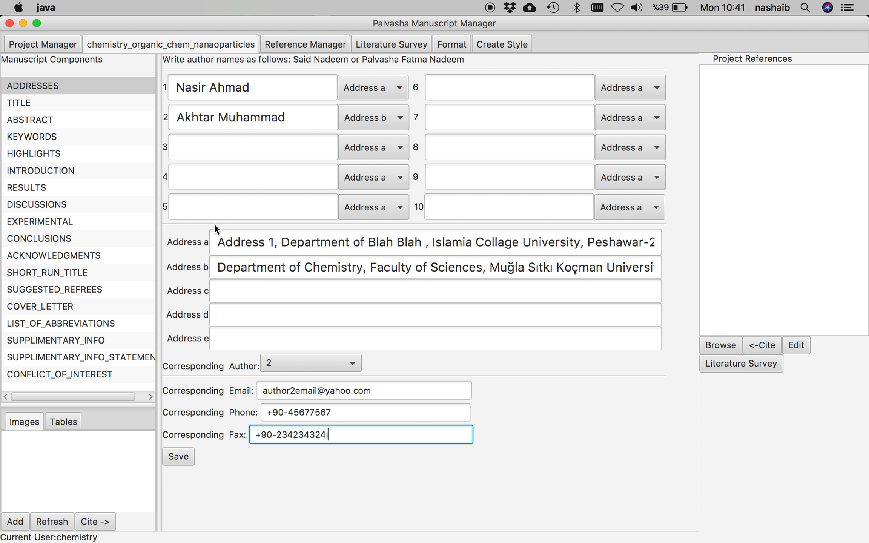
pyautogui.click(179, 456)
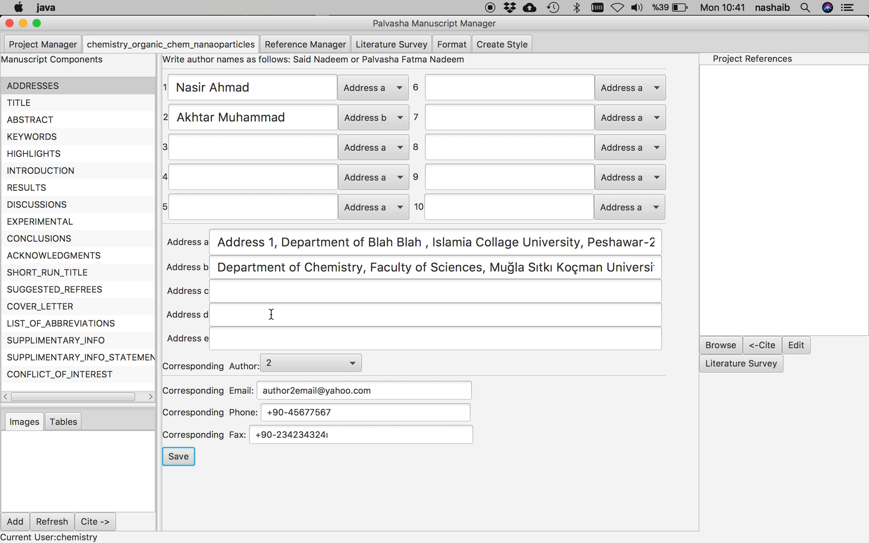
# - In the TITLE section, begin the title with 'Green Synthesis of AgNPs from'
pyautogui.click(33, 103)
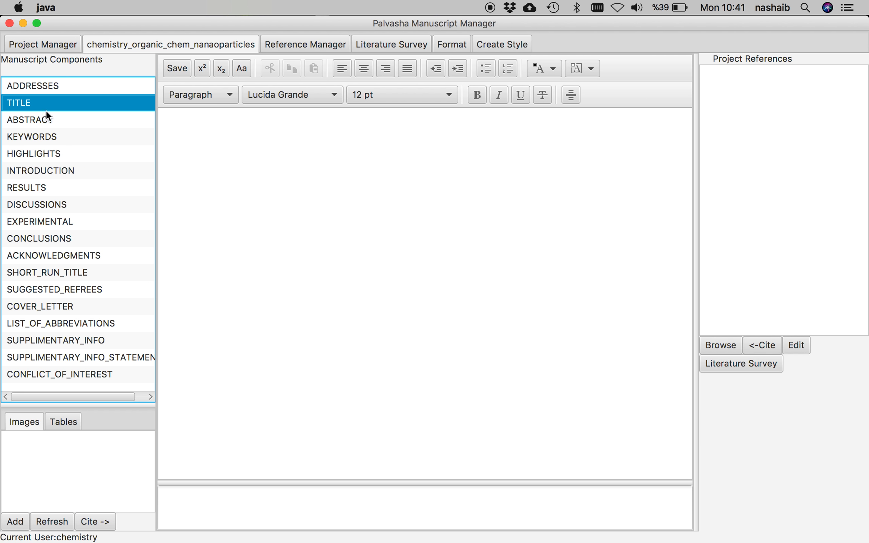
pyautogui.click(301, 163)
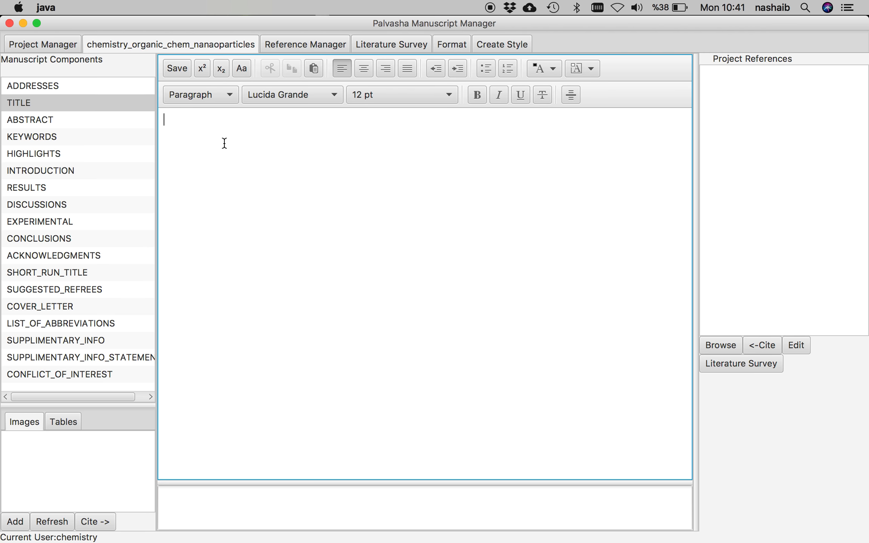
pyautogui.write('S')
pyautogui.press('BackSpace')
pyautogui.write('Gre')
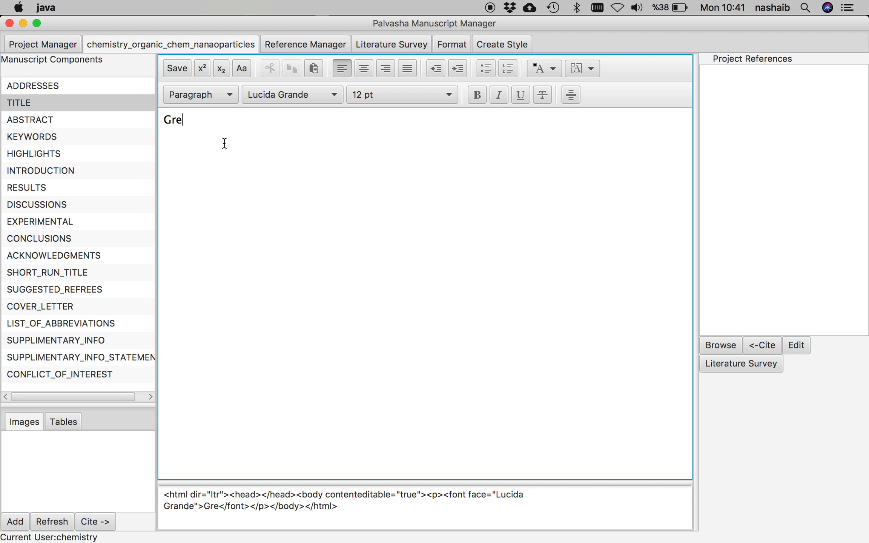
pyautogui.write('en Synthesis')
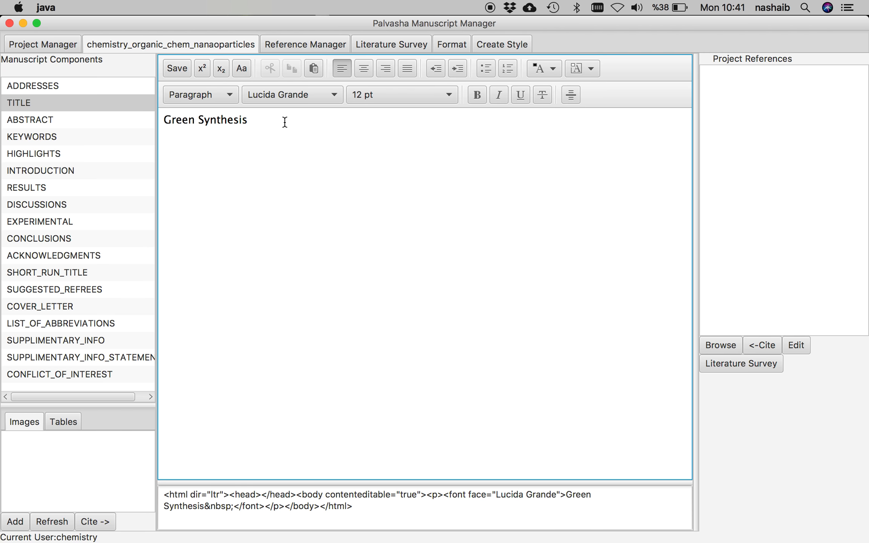
pyautogui.write('of ')
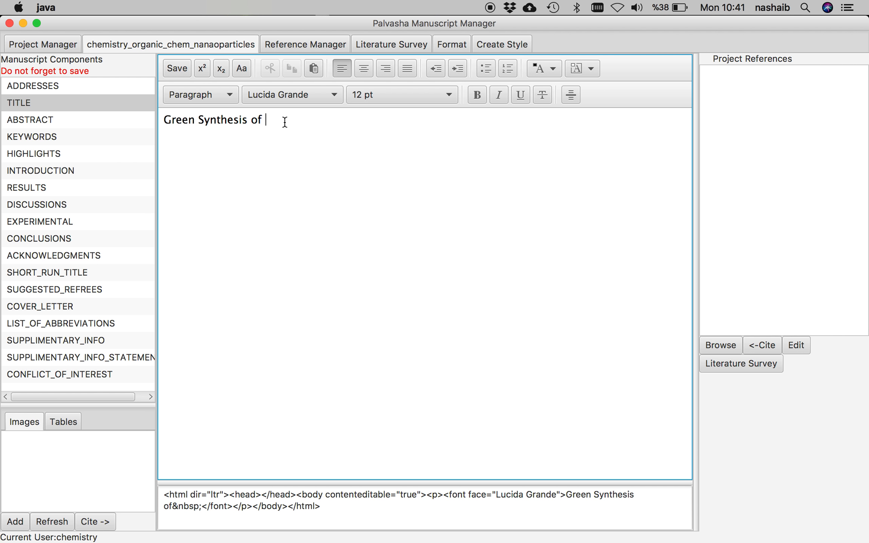
pyautogui.write('AGNPs')
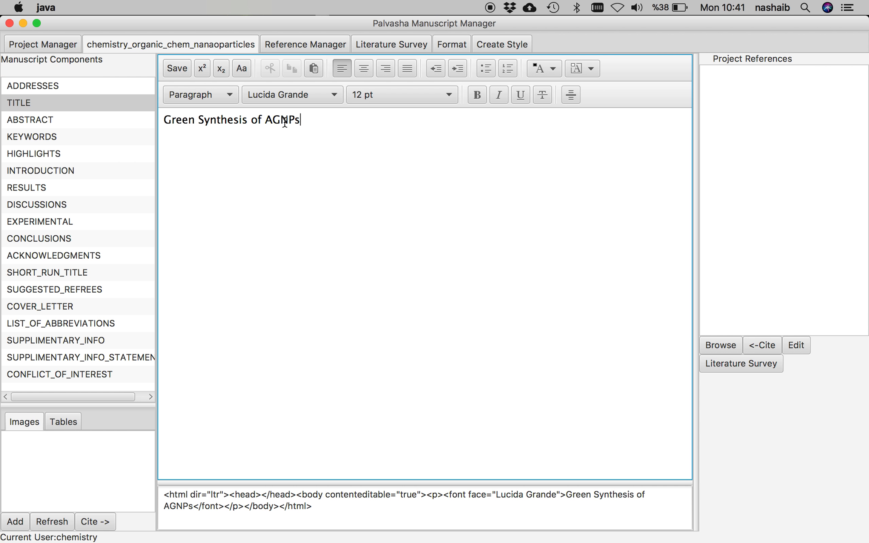
pyautogui.press('BackSpace')
pyautogui.press('BackSpace')
pyautogui.press('BackSpace')
pyautogui.press('BackSpace')
pyautogui.write('gNPs ')
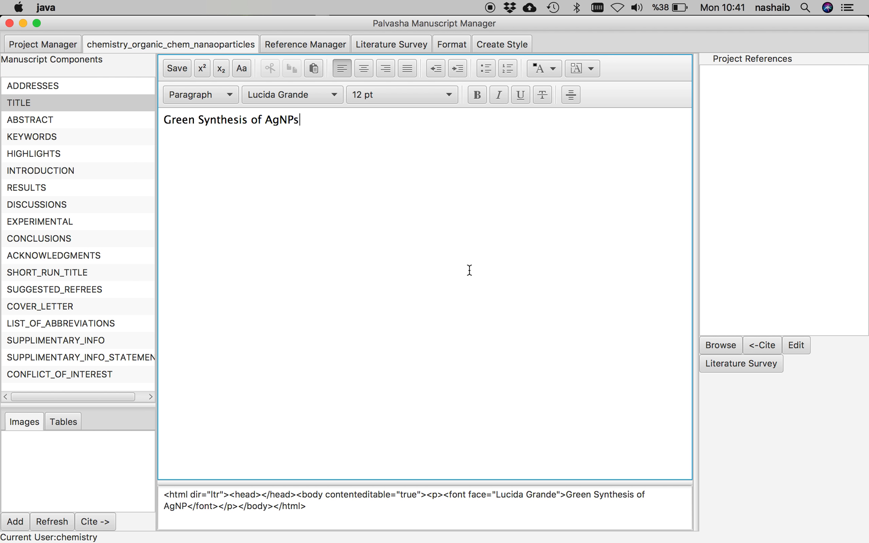
pyautogui.write('from ')
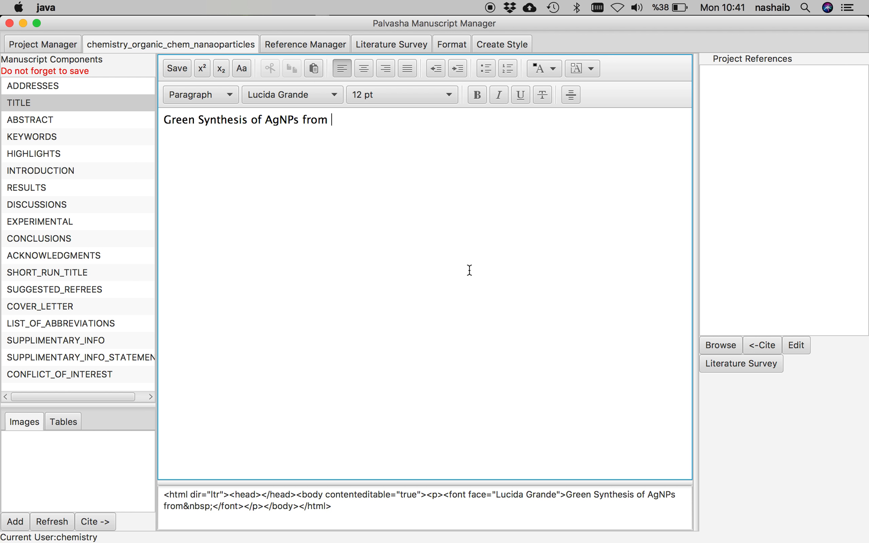
pyautogui.write('Cros')
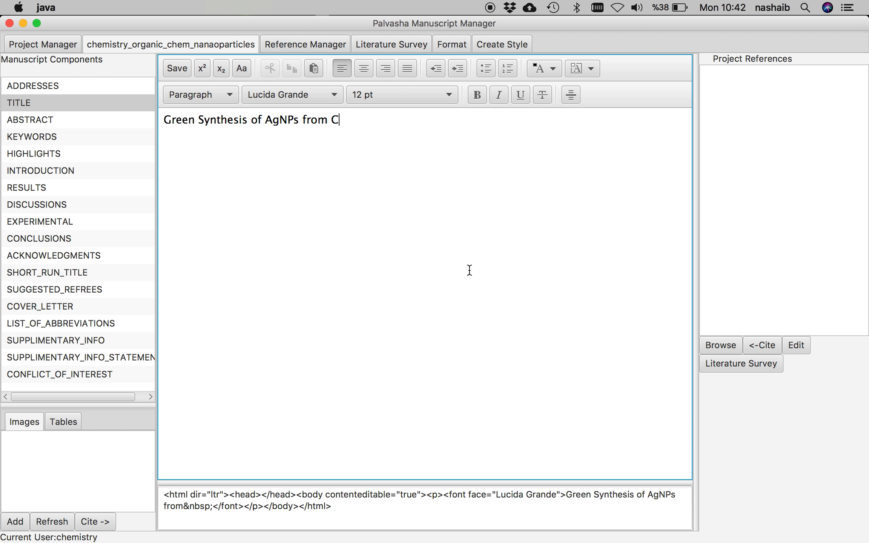
# - Finish the title with 'Crocus mathewii' and save it
pyautogui.press('BackSpace')
pyautogui.press('BackSpace')
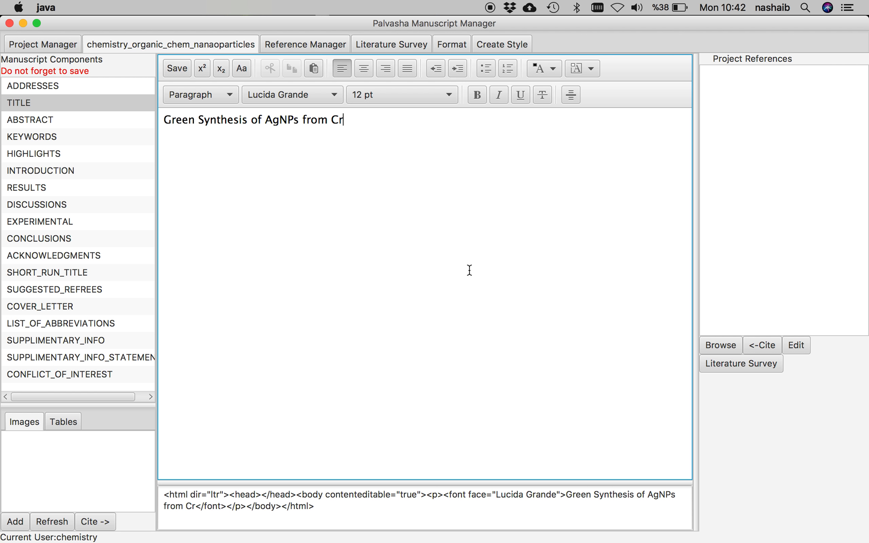
pyautogui.write('ocus mat')
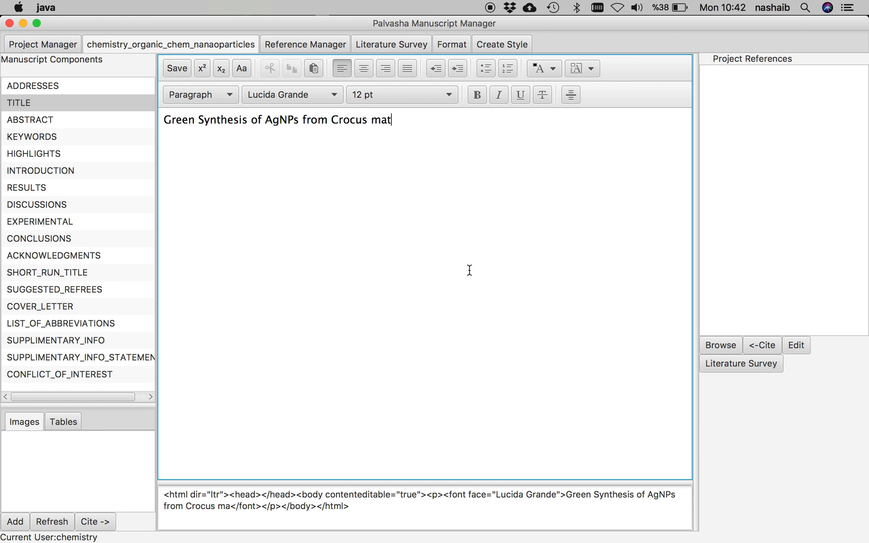
pyautogui.write('hewii')
pyautogui.press('BackSpace')
pyautogui.write('ii')
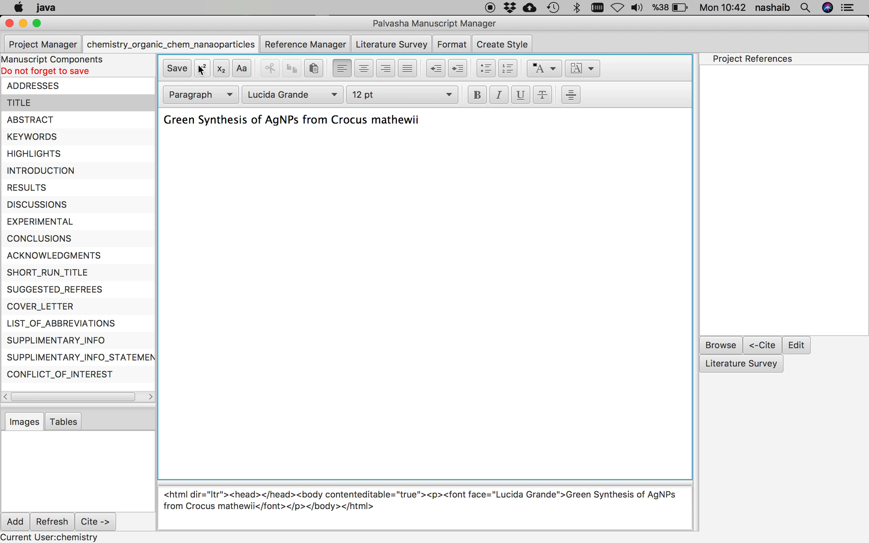
pyautogui.click(181, 65)
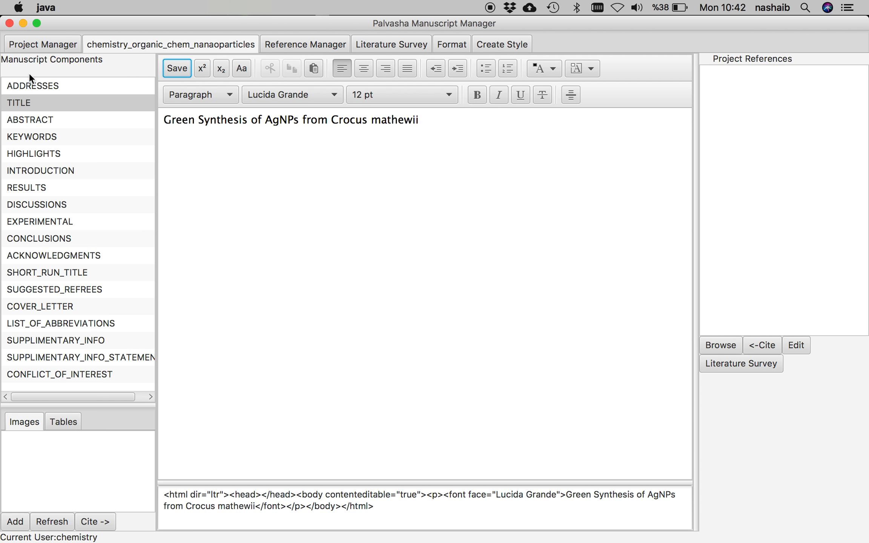
pyautogui.click(225, 128)
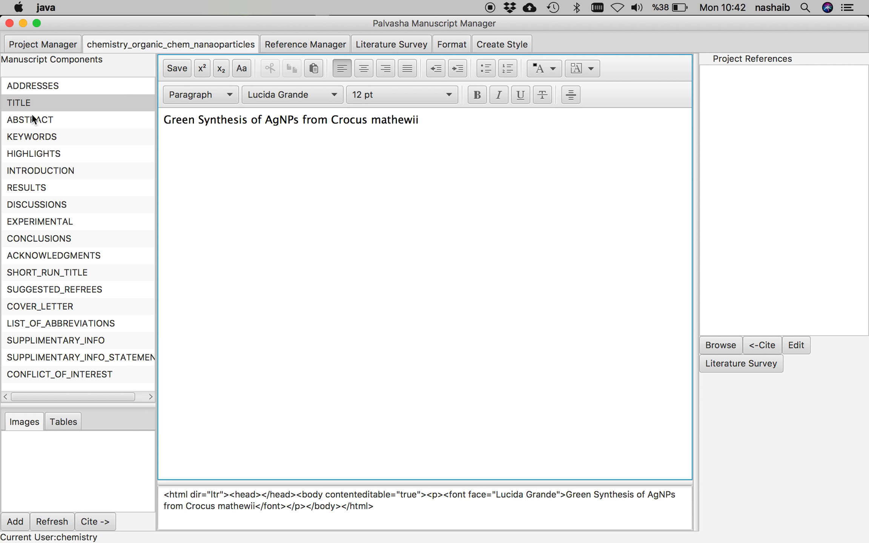
pyautogui.click(32, 116)
# - Type 'Here goes the abstract of the articles.' into the empty Abstract editor
pyautogui.click(321, 181)
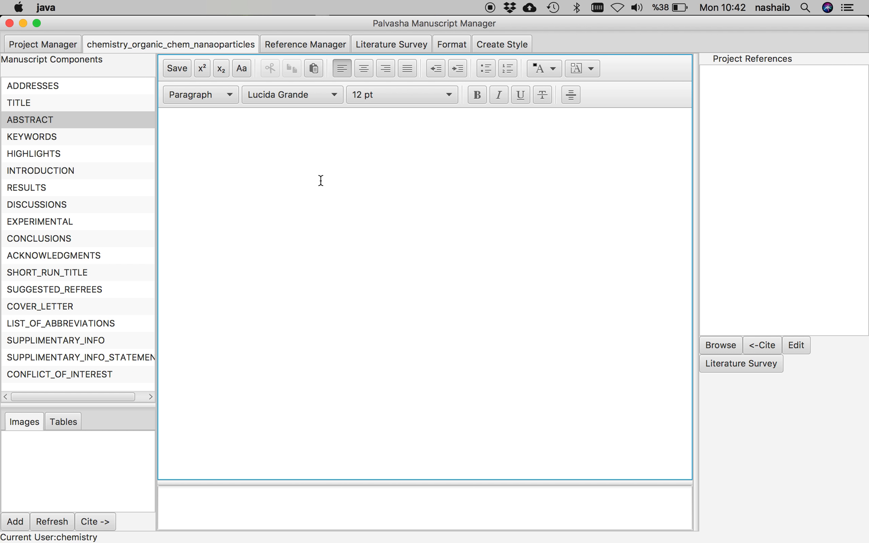
pyautogui.write('Here')
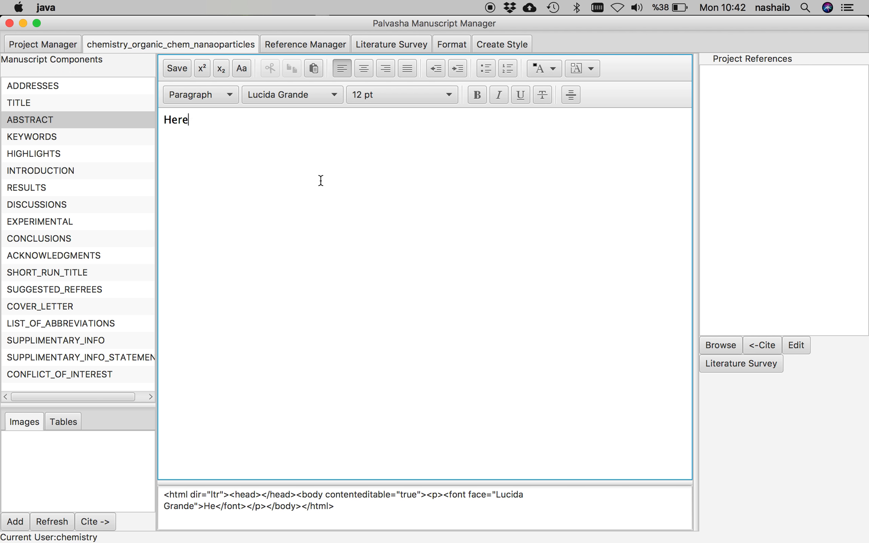
pyautogui.write(' goes the abstac')
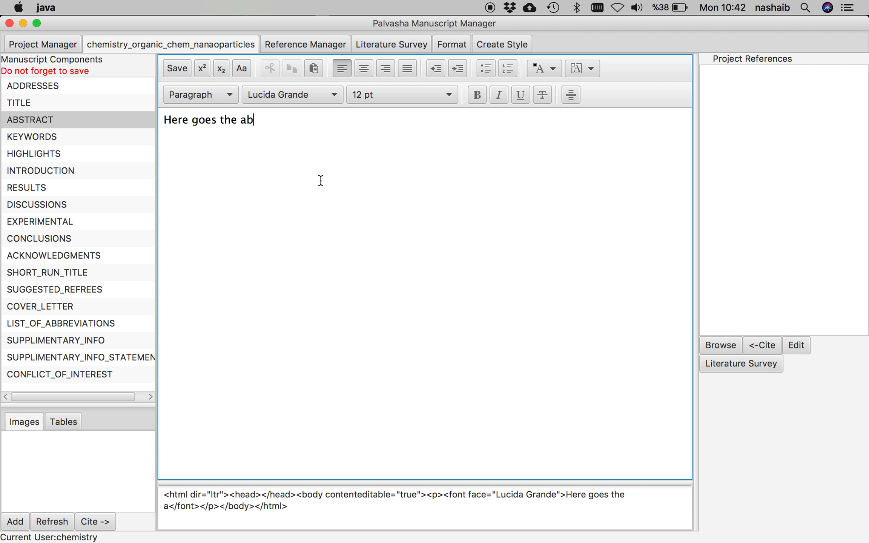
pyautogui.press('BackSpace')
pyautogui.press('BackSpace')
pyautogui.press('BackSpace')
pyautogui.write('tract of the ')
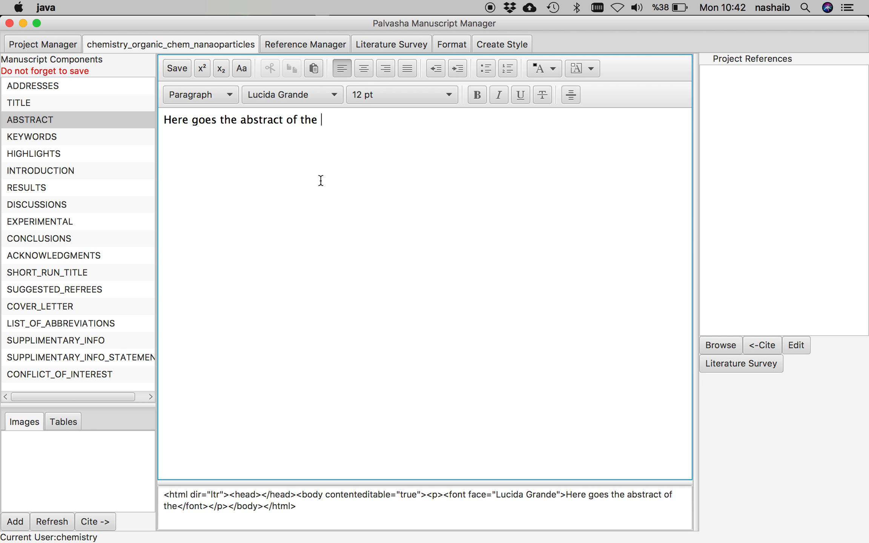
pyautogui.write('articles.')
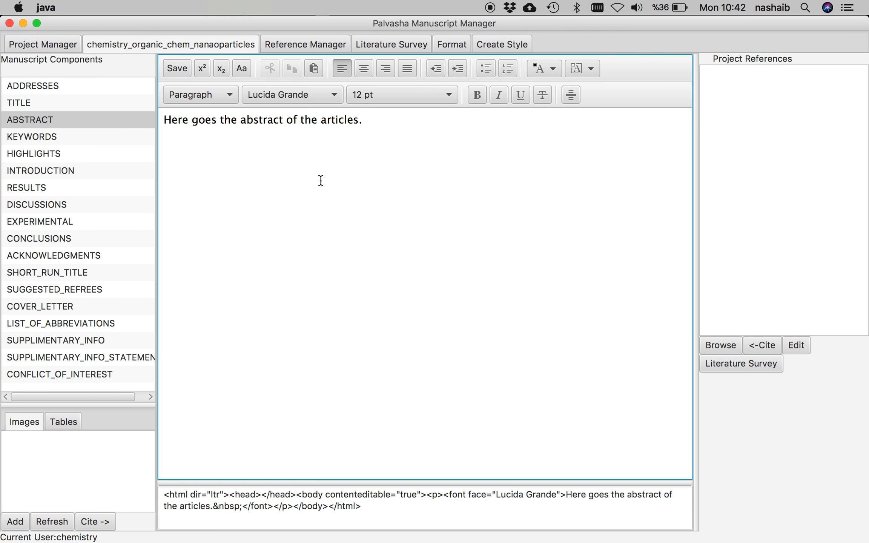
# - Paste extra copies of the sentence to lengthen the abstract, then save it
pyautogui.press('super+a')
pyautogui.press('super+c')
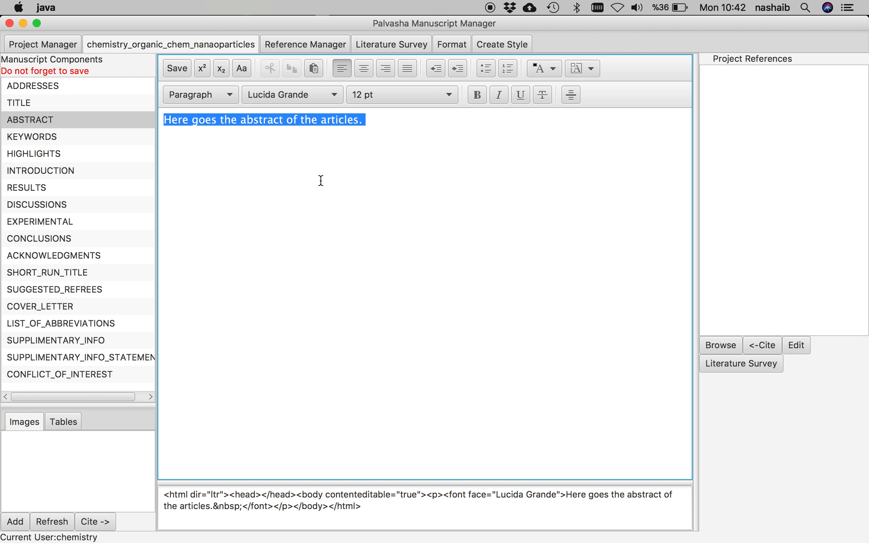
pyautogui.click(408, 120)
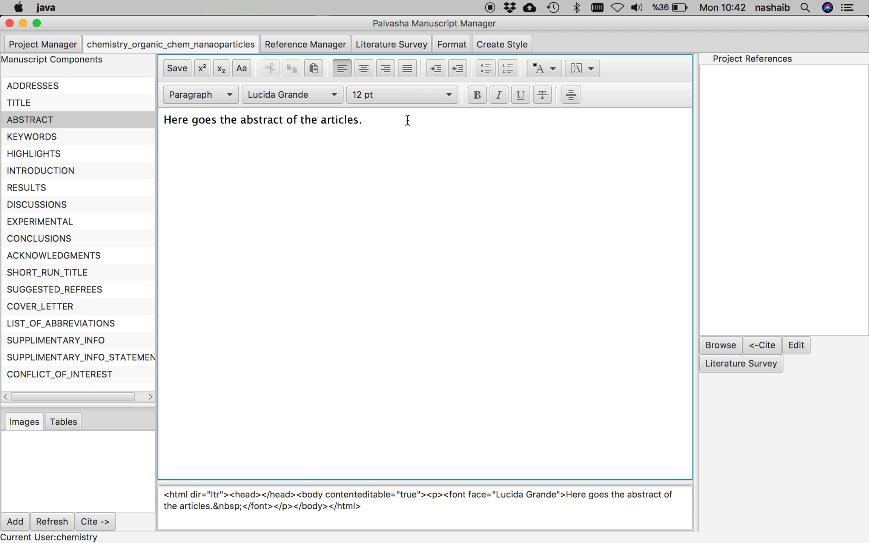
pyautogui.press('super+v')
pyautogui.press('super+v')
pyautogui.press('super+v')
pyautogui.press('super+v')
pyautogui.press('super+v')
pyautogui.press('super+v')
pyautogui.press('super+v')
pyautogui.press('super+v')
pyautogui.press('super+v')
pyautogui.press('super+v')
pyautogui.press('super+v')
pyautogui.press('super+v')
pyautogui.press('super+v')
pyautogui.press('super+v')
pyautogui.press('super+v')
pyautogui.press('super+v')
pyautogui.press('super+v')
pyautogui.press('super+v')
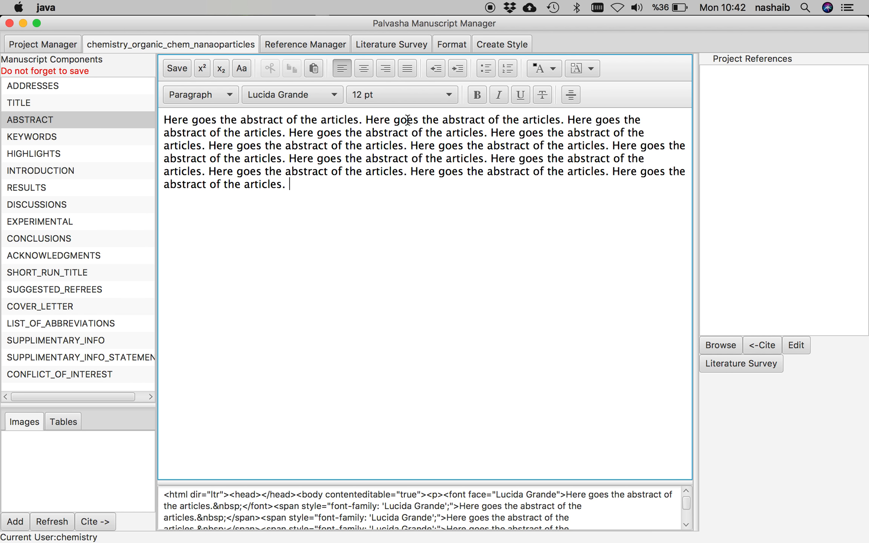
pyautogui.press('super+v')
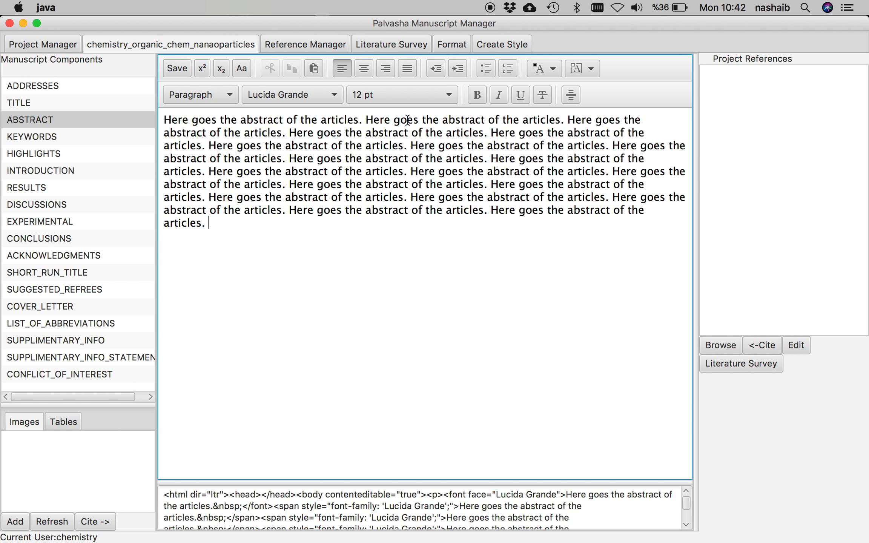
pyautogui.click(177, 69)
pyautogui.click(177, 69)
pyautogui.click(176, 67)
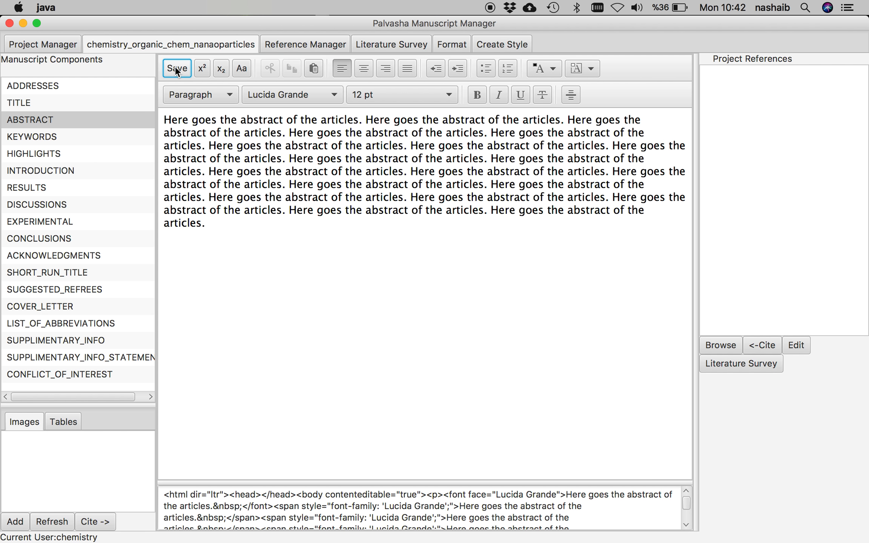
# - Enter 'organic, nanoparticles, chemistry, green synthesis' in the Keywords section and save
pyautogui.click(46, 140)
pyautogui.click(253, 138)
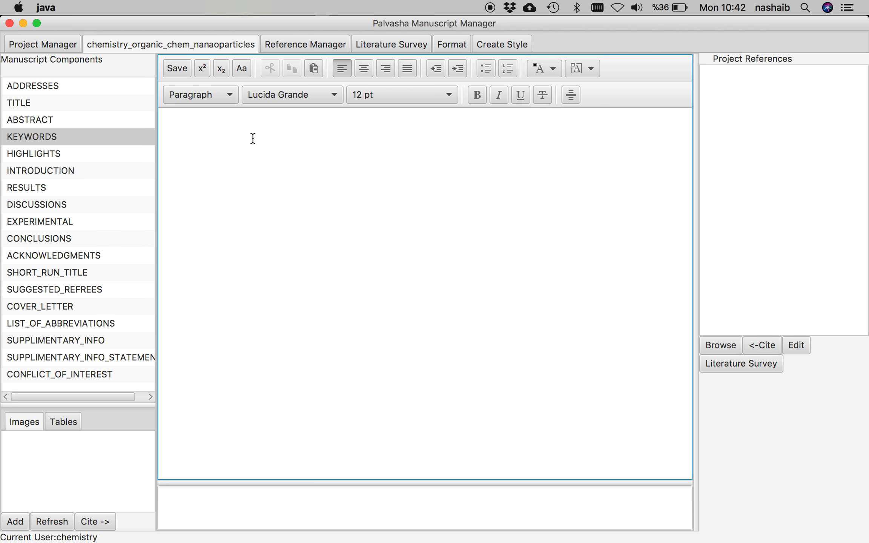
pyautogui.write('organic, ')
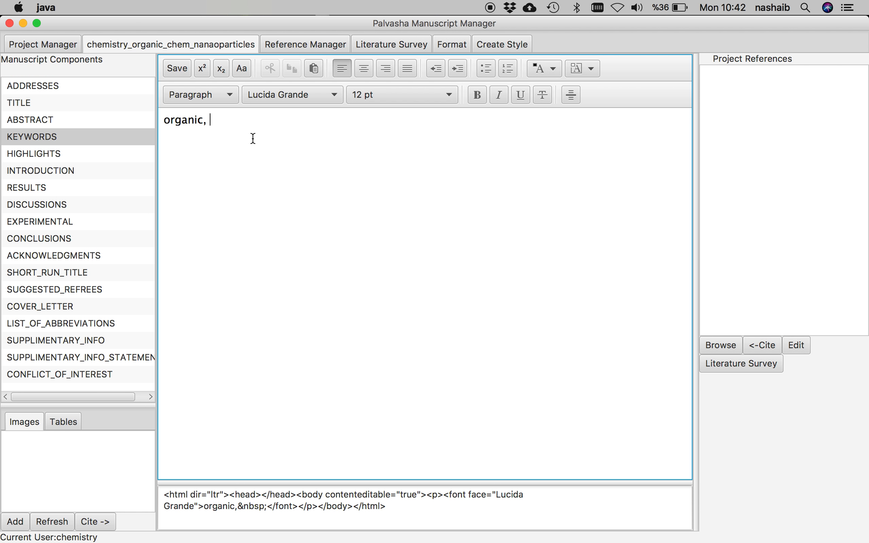
pyautogui.write('nanoparticles, ')
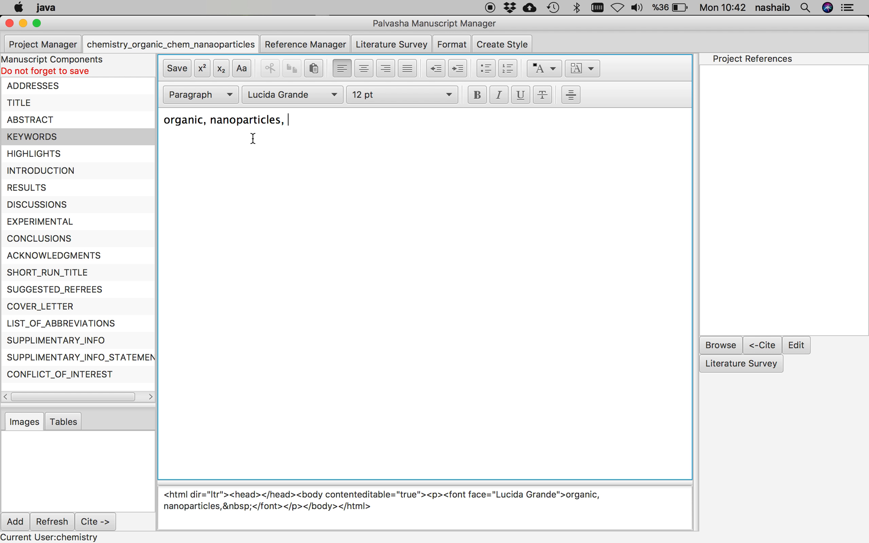
pyautogui.write('chemistry, green s')
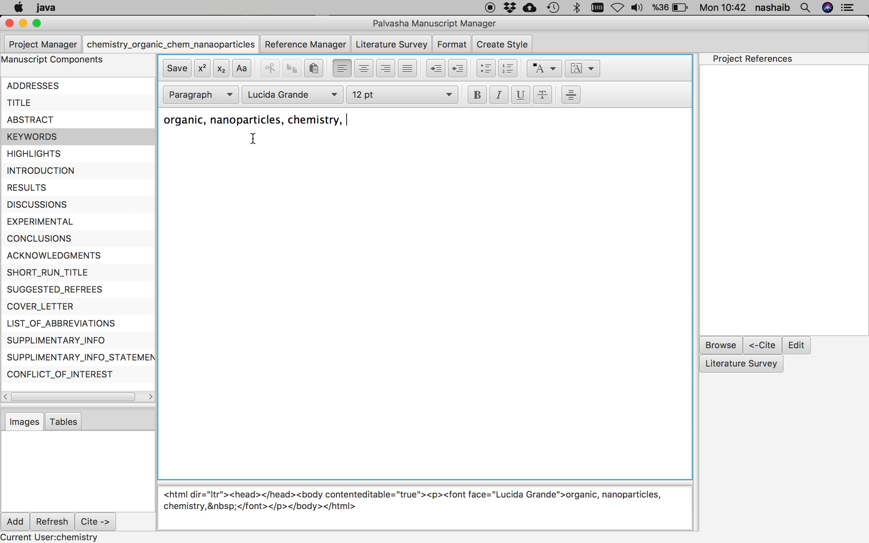
pyautogui.write('ynthesis')
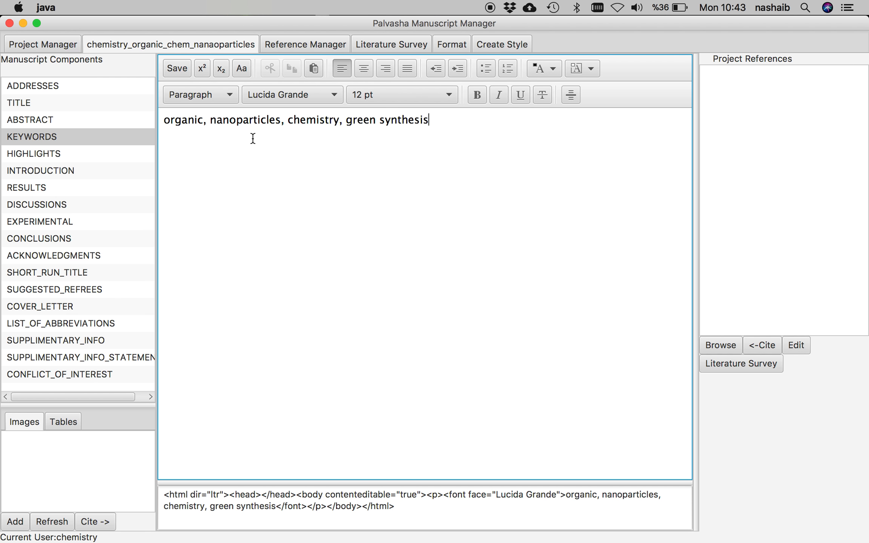
pyautogui.click(175, 68)
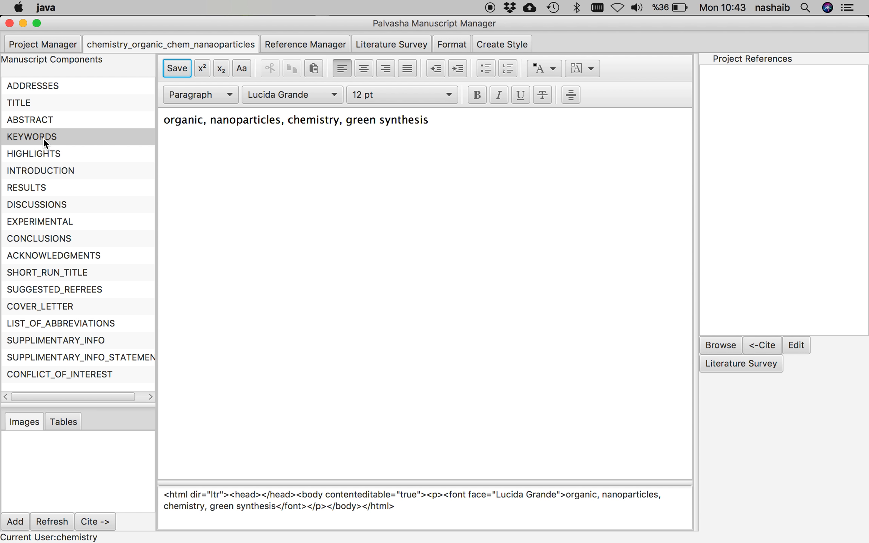
pyautogui.click(180, 71)
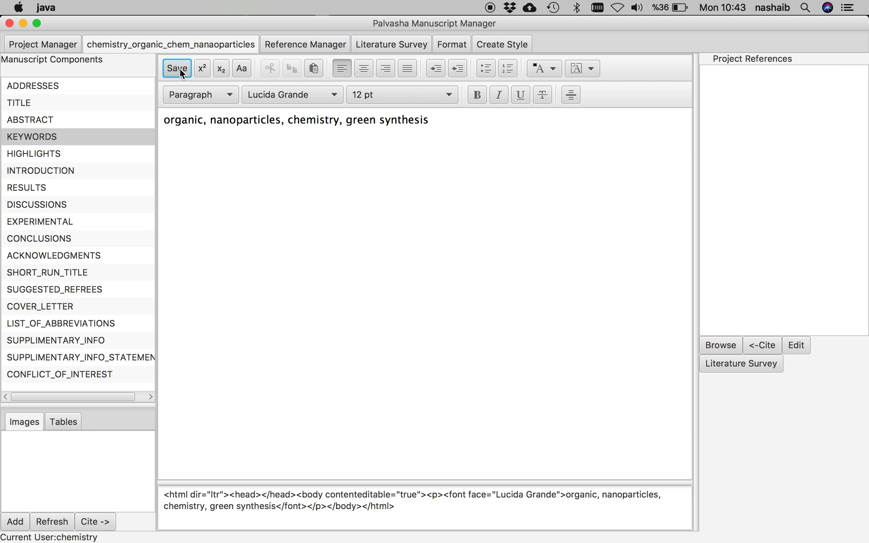
# - Leave Highlights empty and type 'Write here your introduction.' into the Introduction editor
pyautogui.click(70, 153)
pyautogui.click(250, 146)
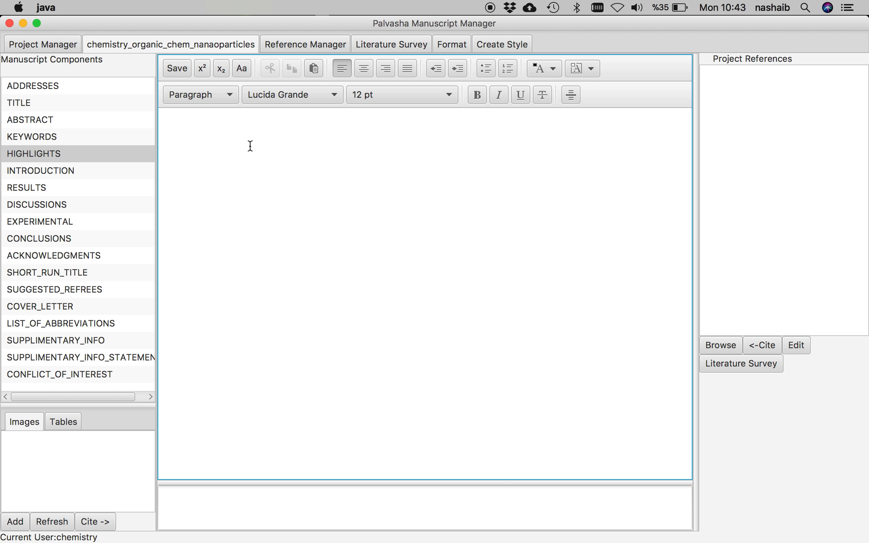
pyautogui.click(58, 170)
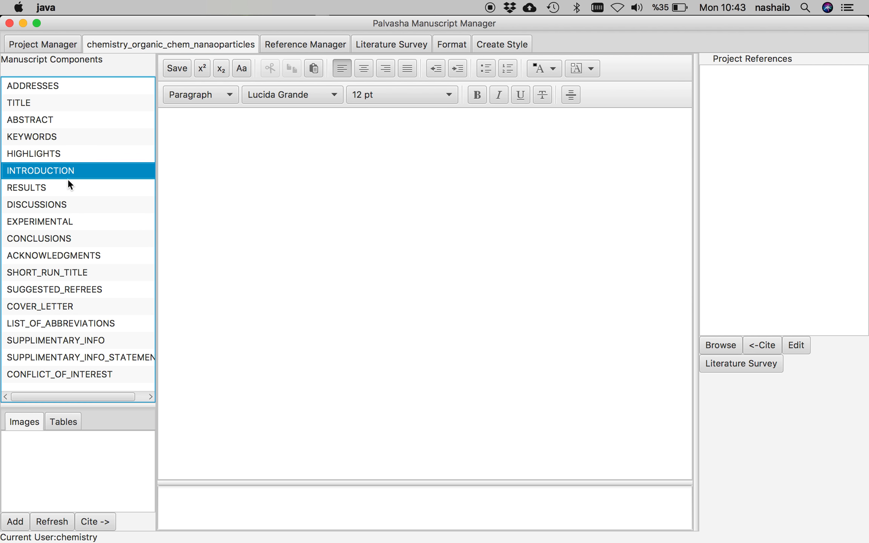
pyautogui.click(295, 149)
pyautogui.write('Writ')
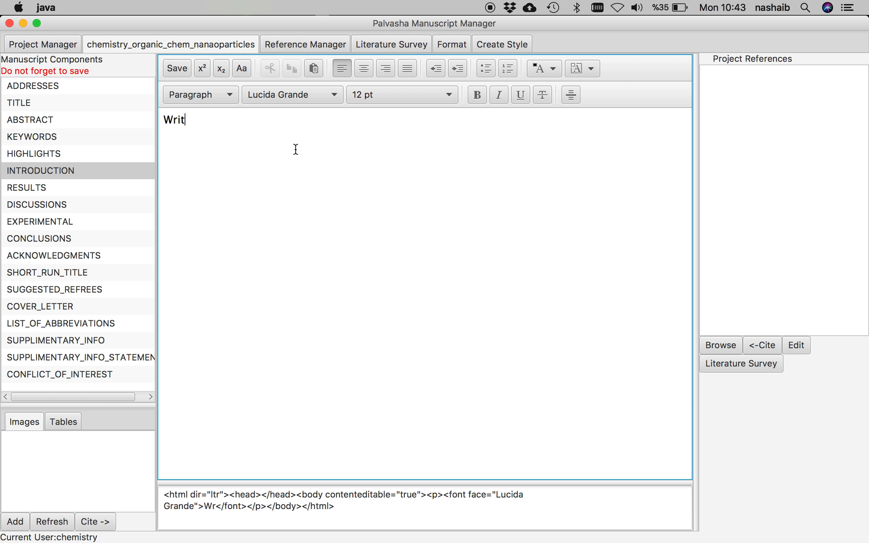
pyautogui.write('e here your intr')
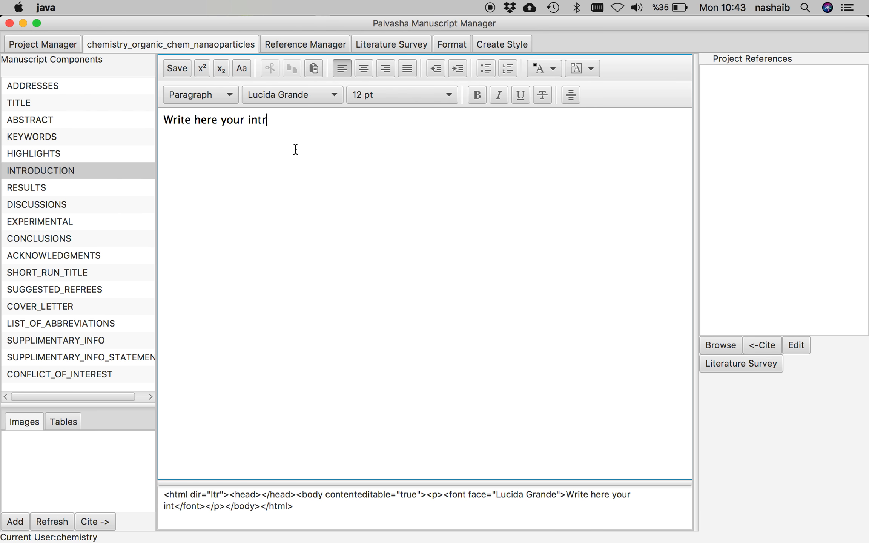
pyautogui.write('oduction.')
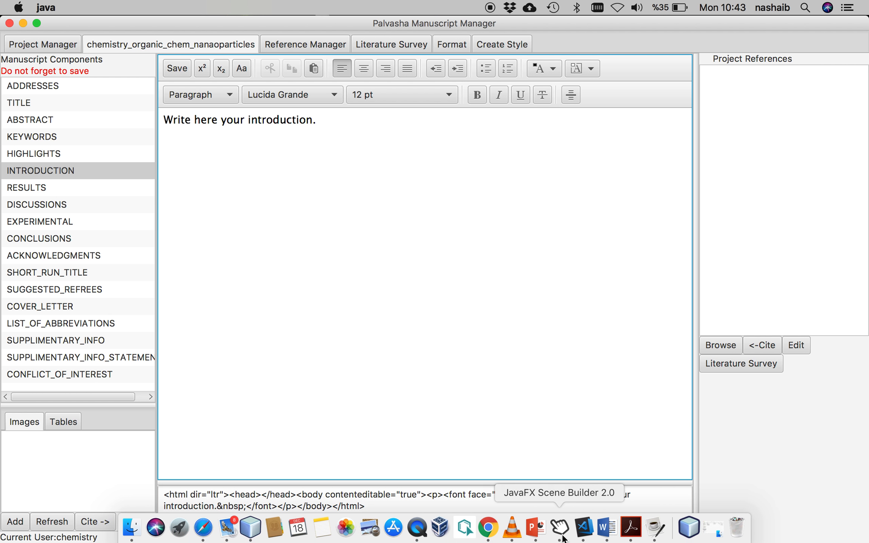
# - Type six lines of sample text in a new blank Word document and select them
pyautogui.click(608, 526)
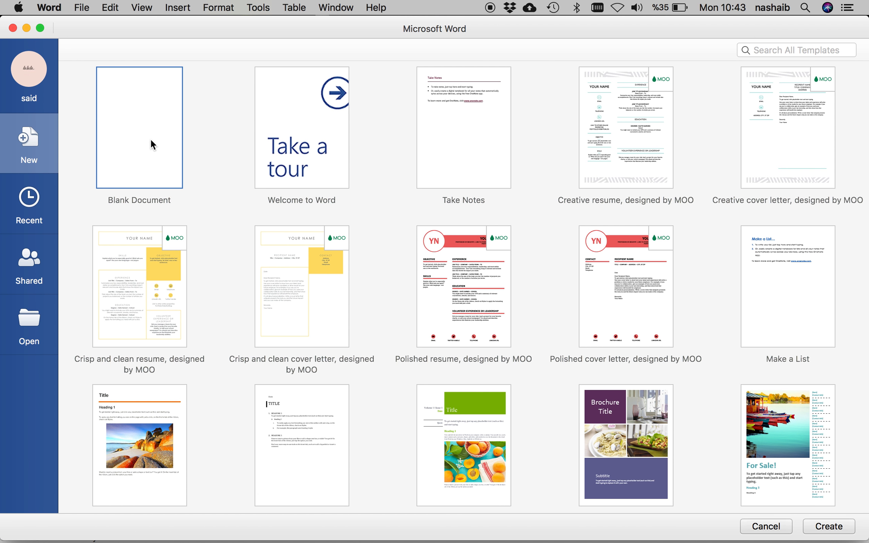
pyautogui.doubleClick(151, 113)
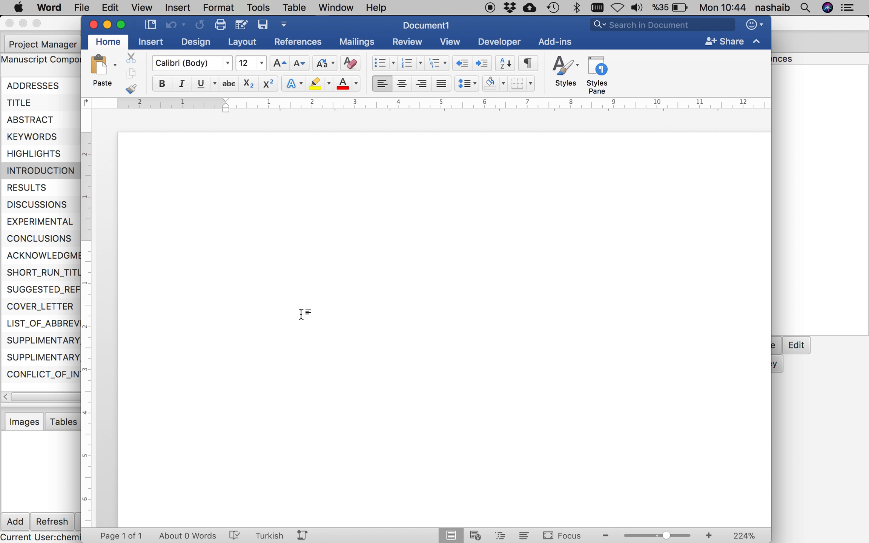
pyautogui.write('Lk sdj fklsdjfklsdjflsdfjklsdfjklsdf jdsfdsfds')
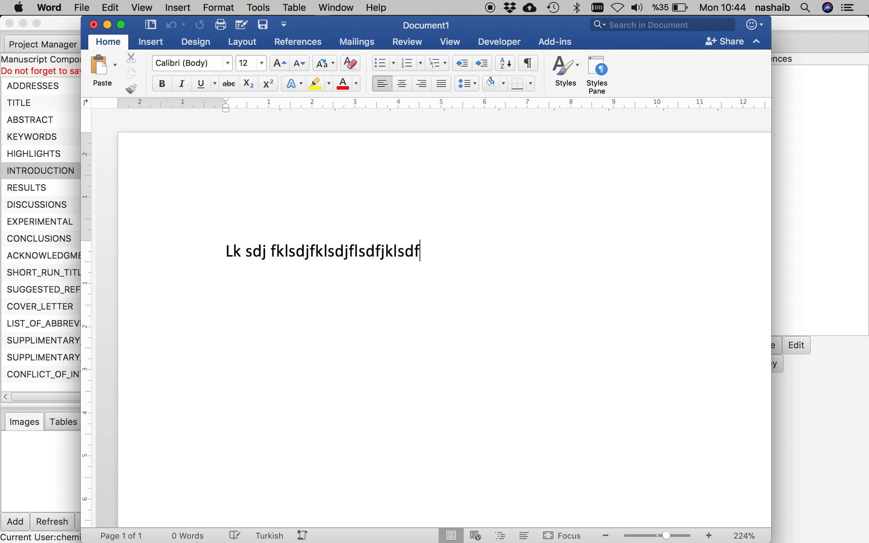
pyautogui.press('Return')
pyautogui.write('Fd')
pyautogui.press('Return')
pyautogui.write('Sf')
pyautogui.press('Return')
pyautogui.write('dsf')
pyautogui.press('Return')
pyautogui.write('Dsf')
pyautogui.press('Return')
pyautogui.write('dfs')
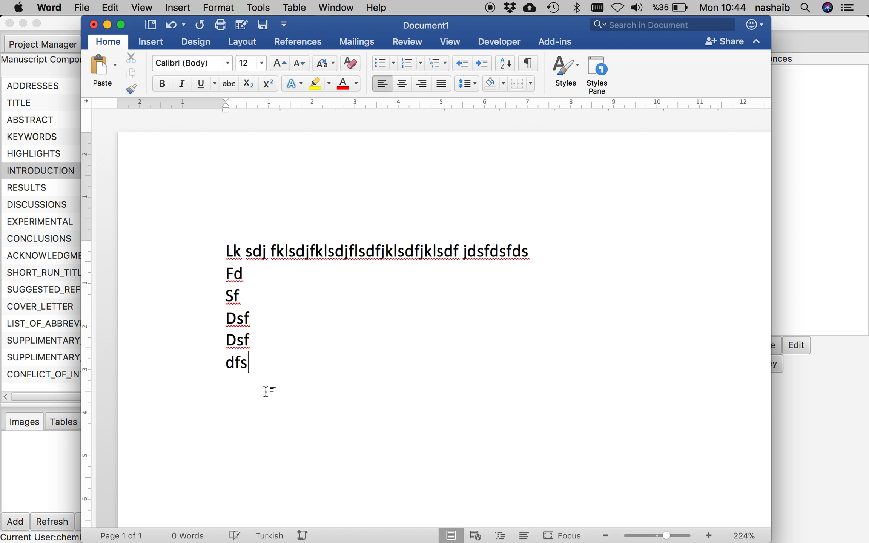
pyautogui.moveTo(266, 392); pyautogui.dragTo(204, 223)
pyautogui.press('super+c')
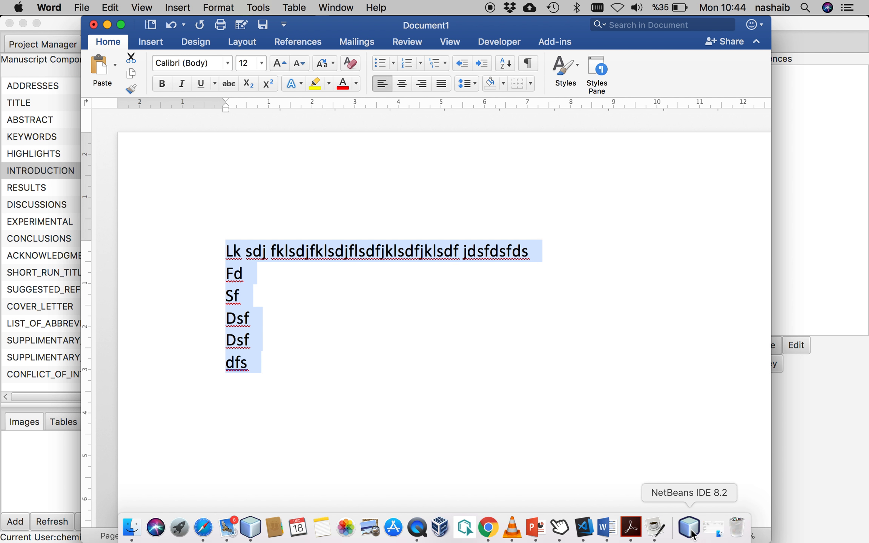
pyautogui.click(657, 529)
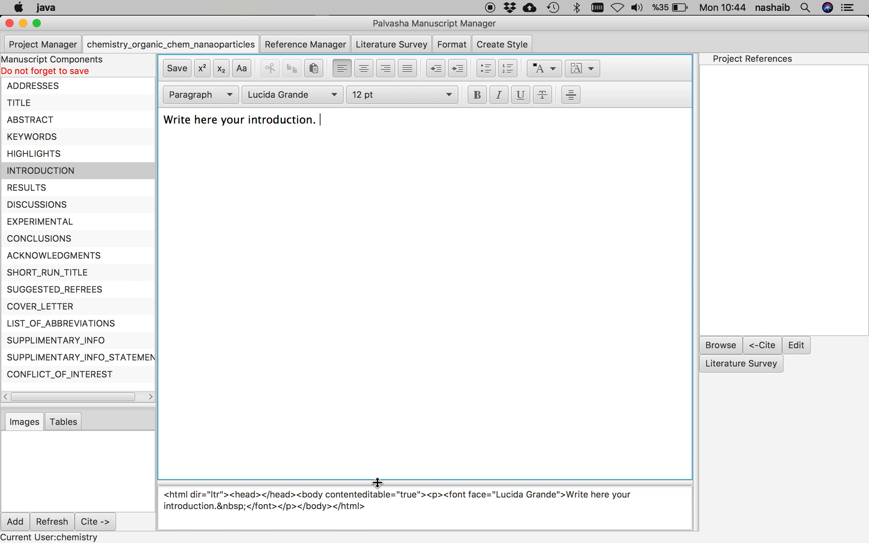
# - Enlarge the HTML source pane and paste the Word text over its entire contents
pyautogui.moveTo(377, 483); pyautogui.dragTo(378, 281)
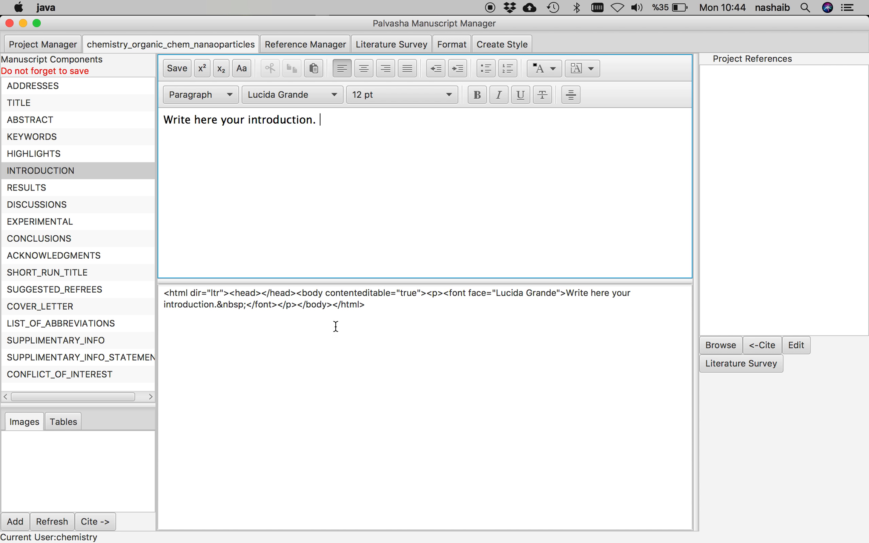
pyautogui.click(379, 303)
pyautogui.moveTo(379, 302); pyautogui.dragTo(202, 283)
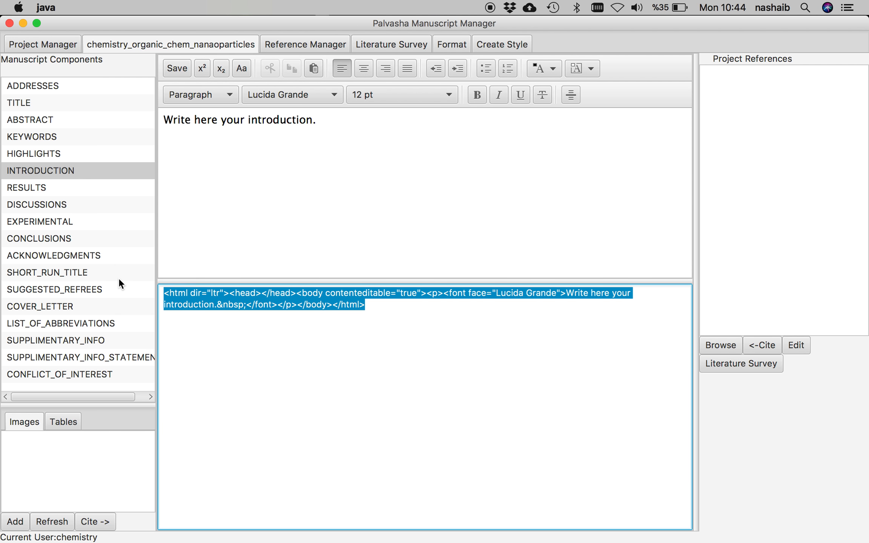
pyautogui.press('super+v')
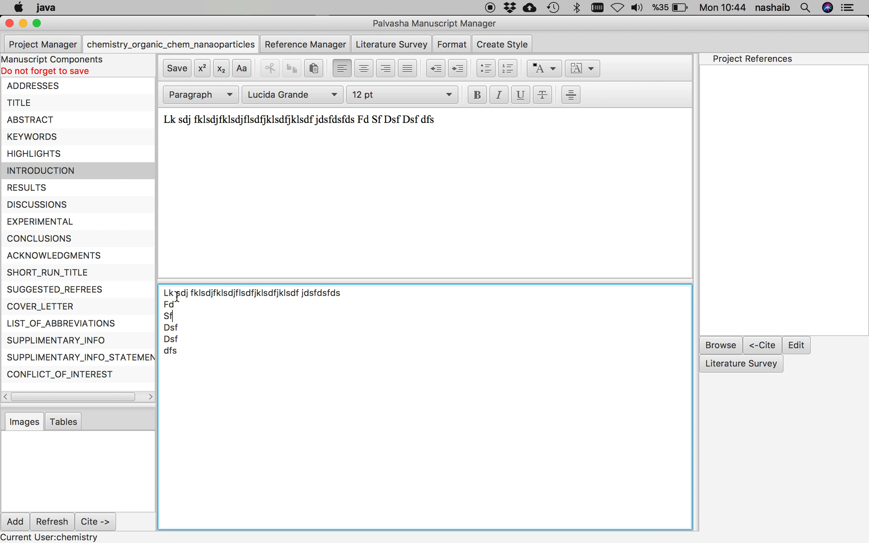
# - Split the run-on text so Fd, Sf, both Dsf and dfs each start a new line
pyautogui.click(358, 119)
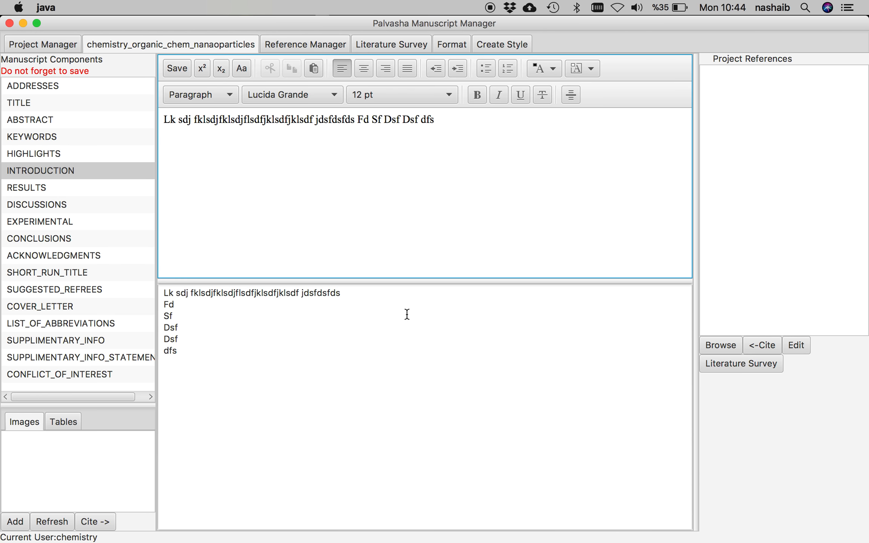
pyautogui.press('Return')
pyautogui.click(178, 133)
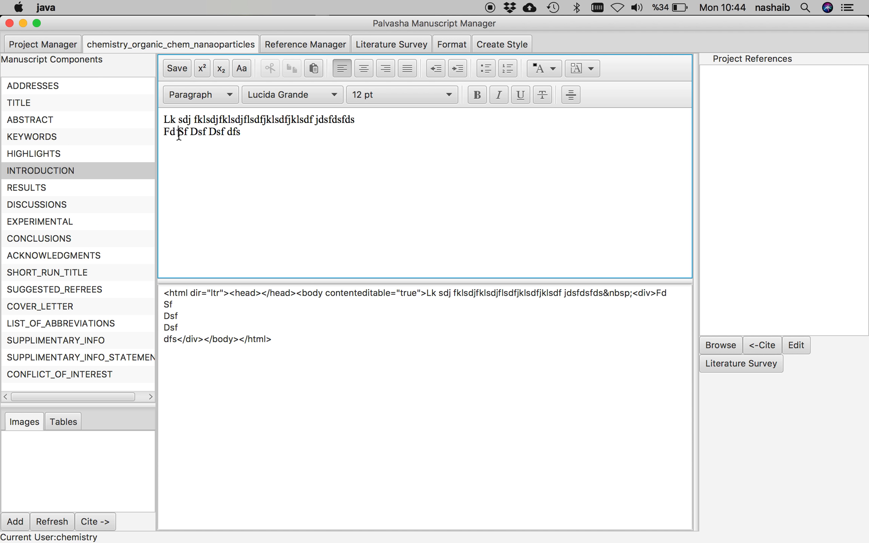
pyautogui.press('Return')
pyautogui.click(177, 144)
pyautogui.press('Return')
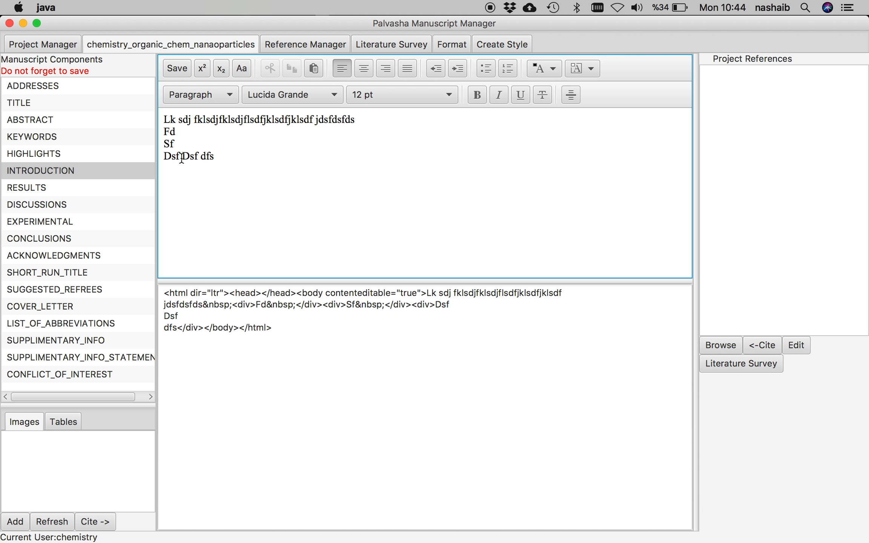
pyautogui.click(181, 156)
pyautogui.press('Return')
pyautogui.click(180, 169)
pyautogui.press('Return')
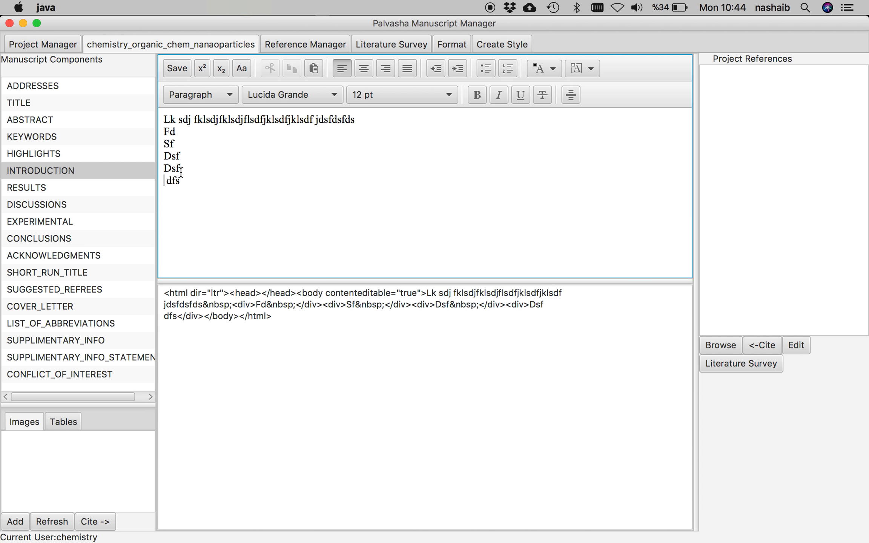
pyautogui.press('BackSpace')
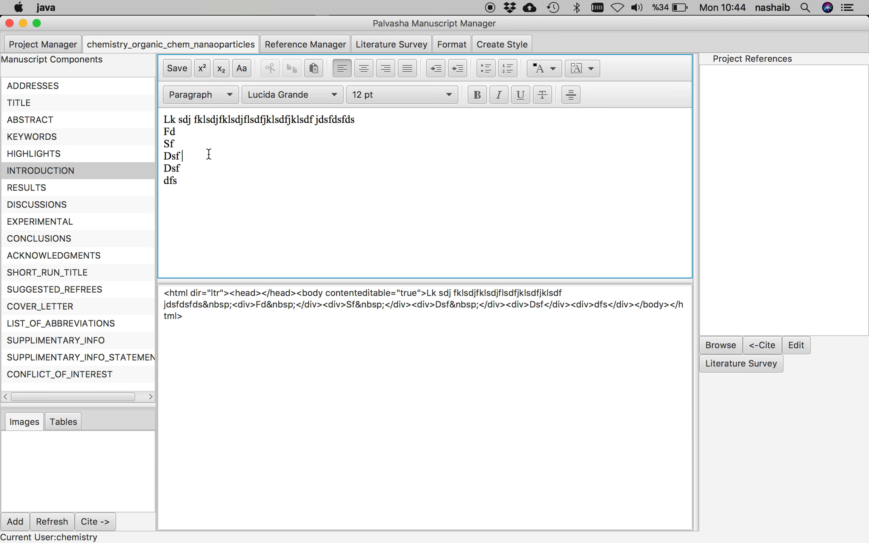
# - Extend the dfs line with 'ksdkljsd flkdj slkdsjlfkdfslj' and save the Introduction
pyautogui.click(230, 158)
pyautogui.click(212, 177)
pyautogui.write('ksdkljsd flkdj slkdsjlfkdfslj')
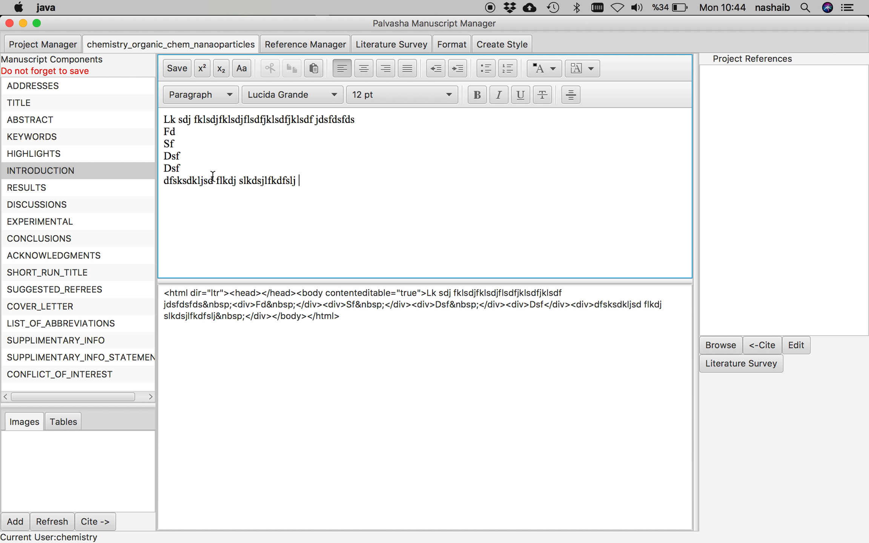
pyautogui.click(179, 64)
pyautogui.click(318, 182)
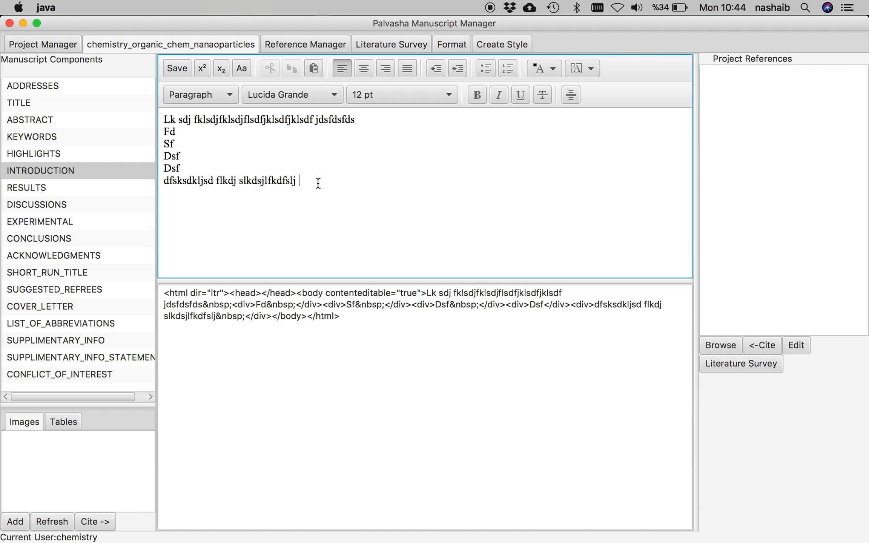